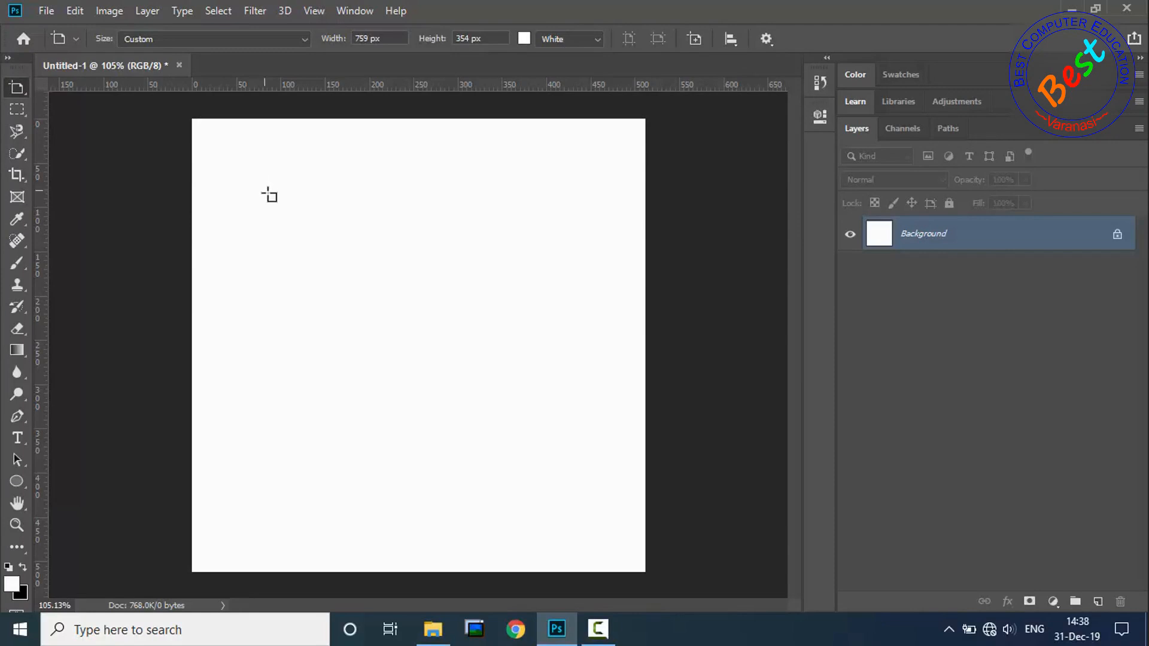
Draw an artboard of about 360 x 360 px and add adjoining artboards to its right, above that one, and to the left.
left_click_drag(234, 146, 680, 467)
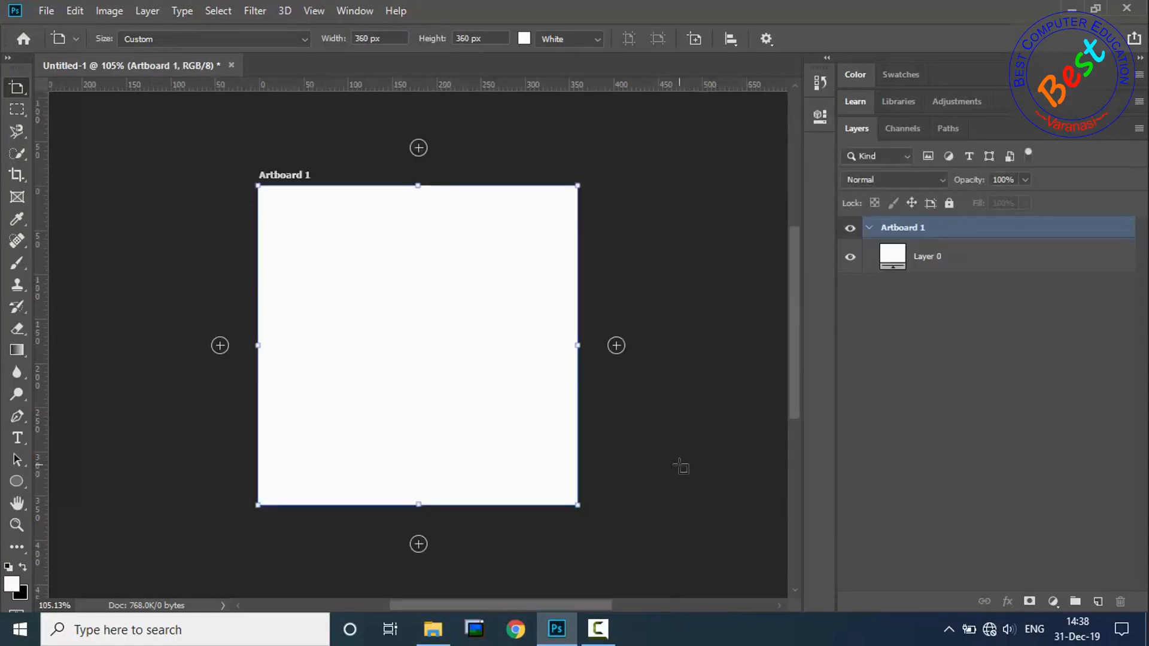
left_click(616, 345)
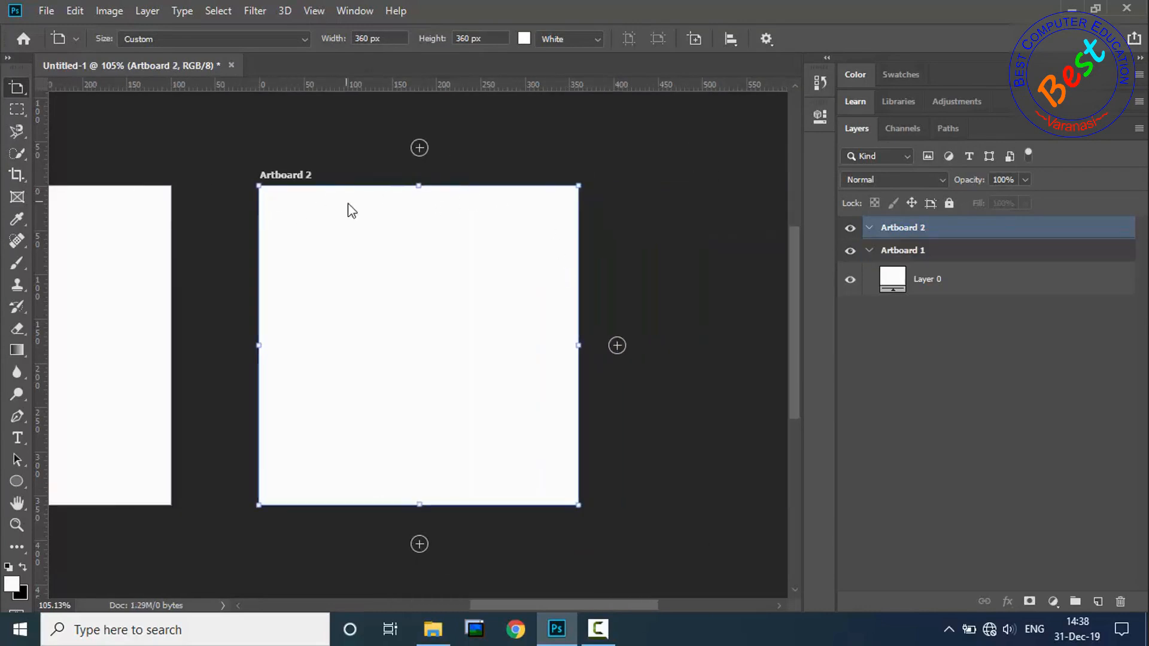
left_click(420, 148)
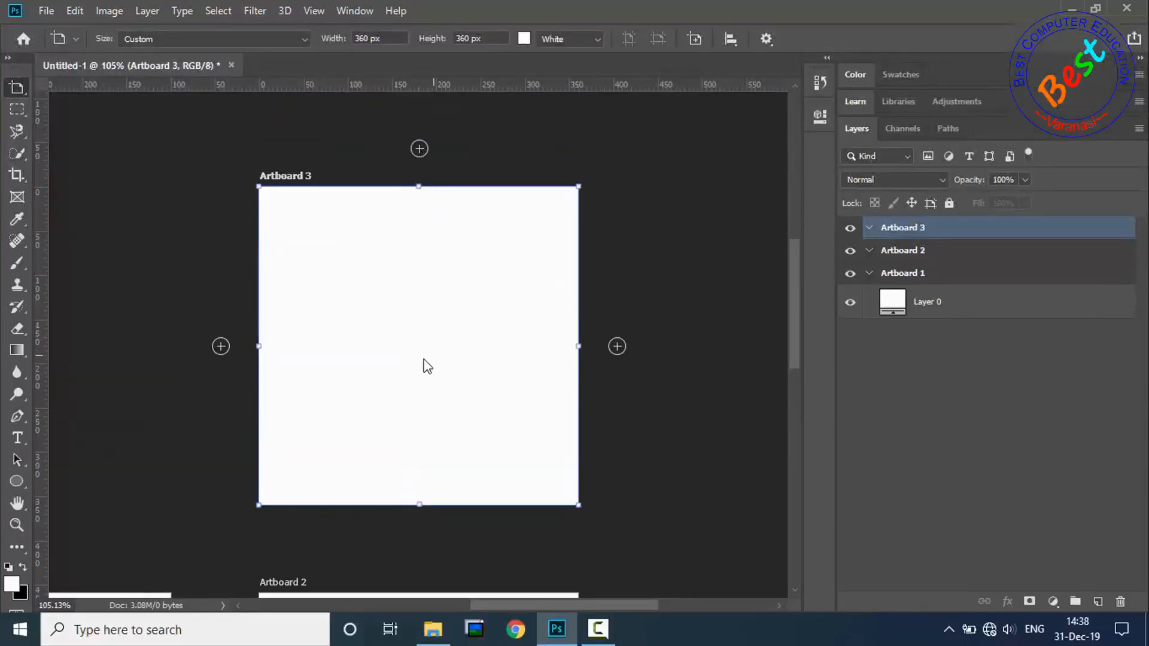
left_click(221, 346)
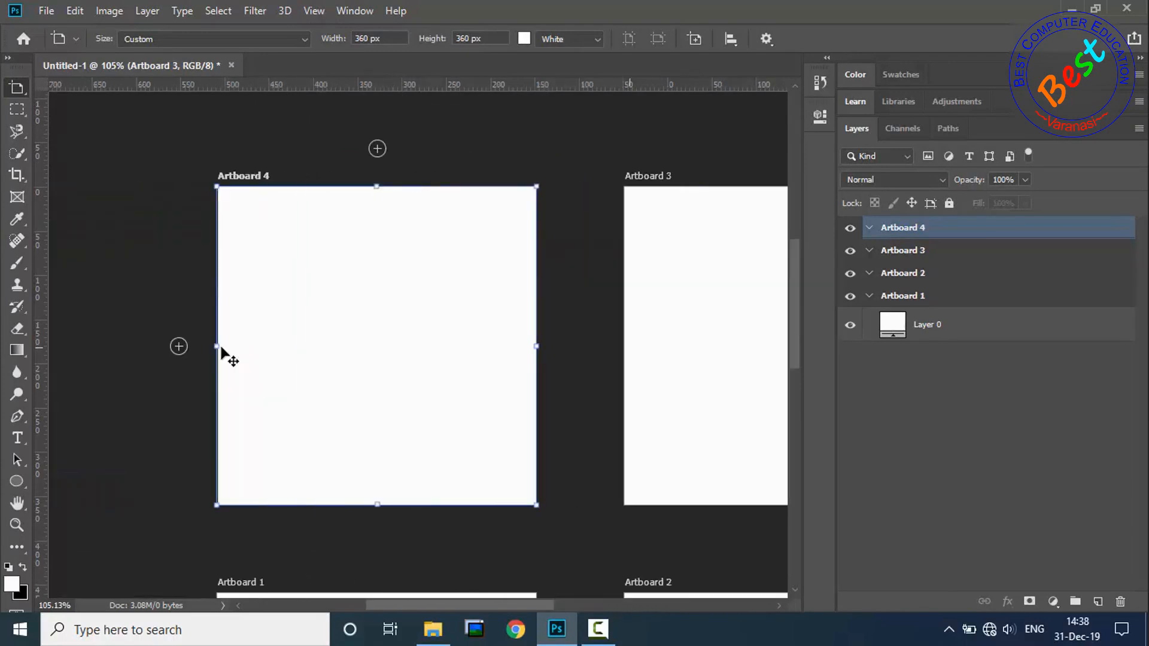
Select Layer 0 on Artboard 1 and rasterize it for painting with the Brush tool.
scroll(534, 357, "down", 5)
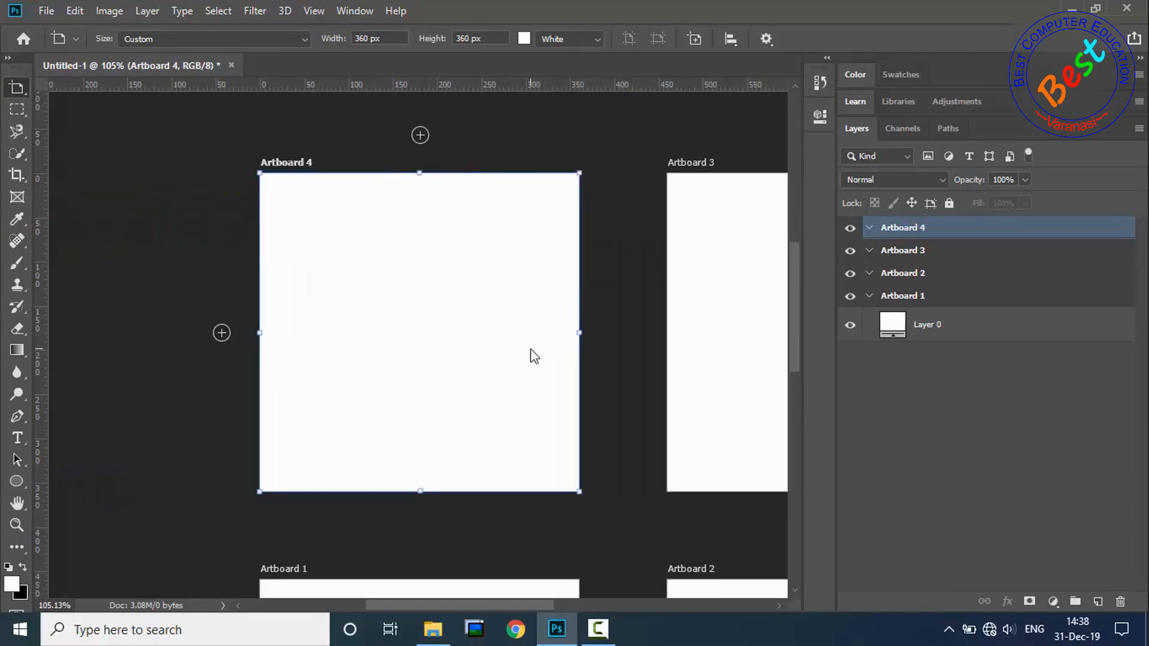
scroll(532, 351, "down", 4)
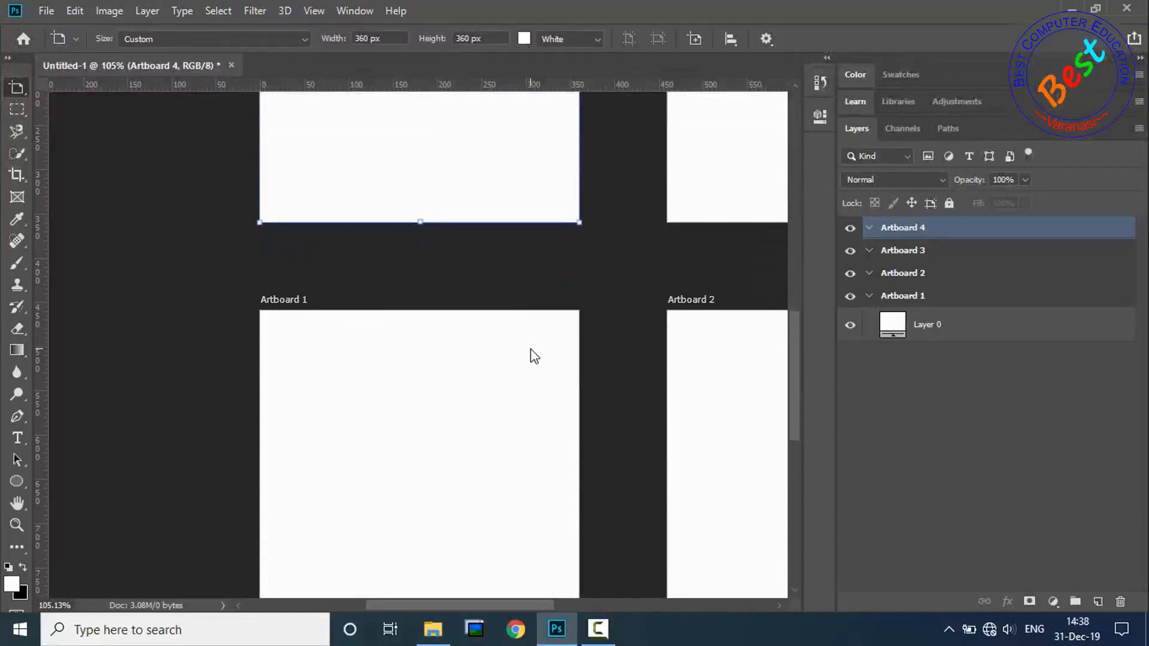
key("ctrl+minus")
key("ctrl+minus")
key("ctrl+minus")
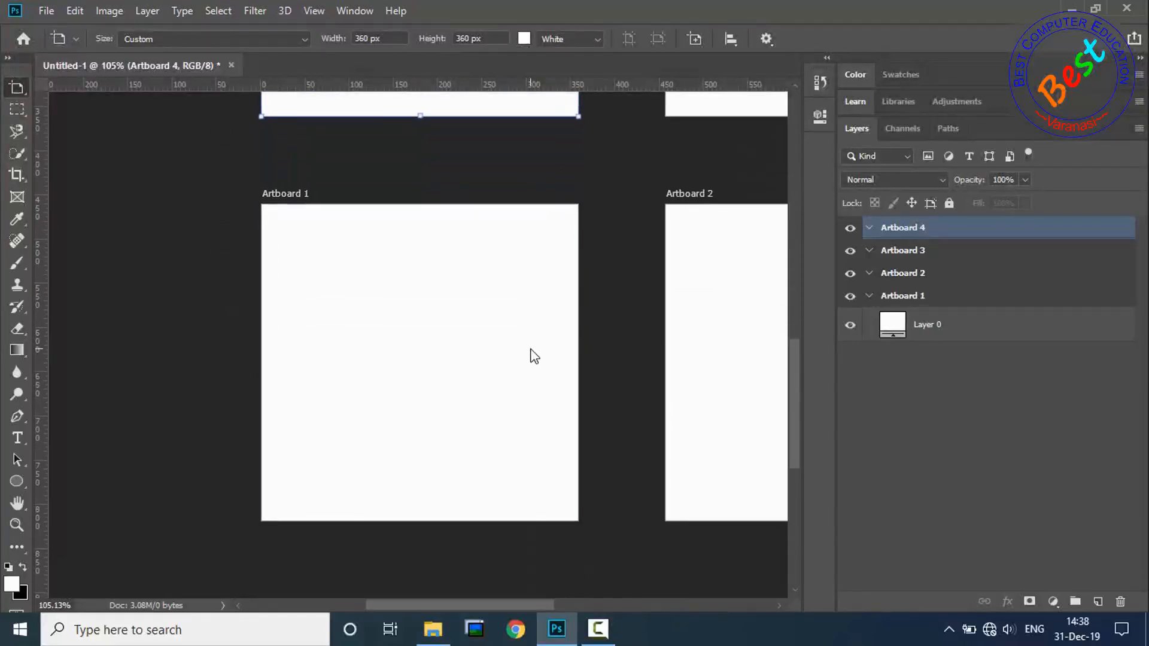
key("v")
left_click(434, 357)
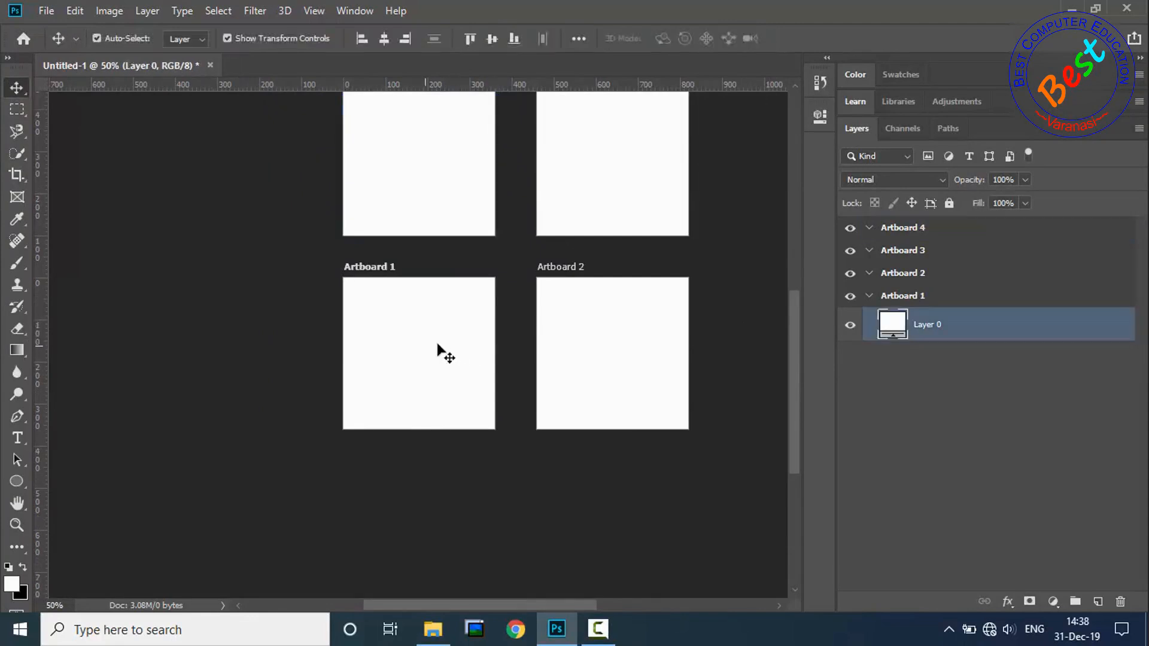
scroll(594, 335, "up", 2)
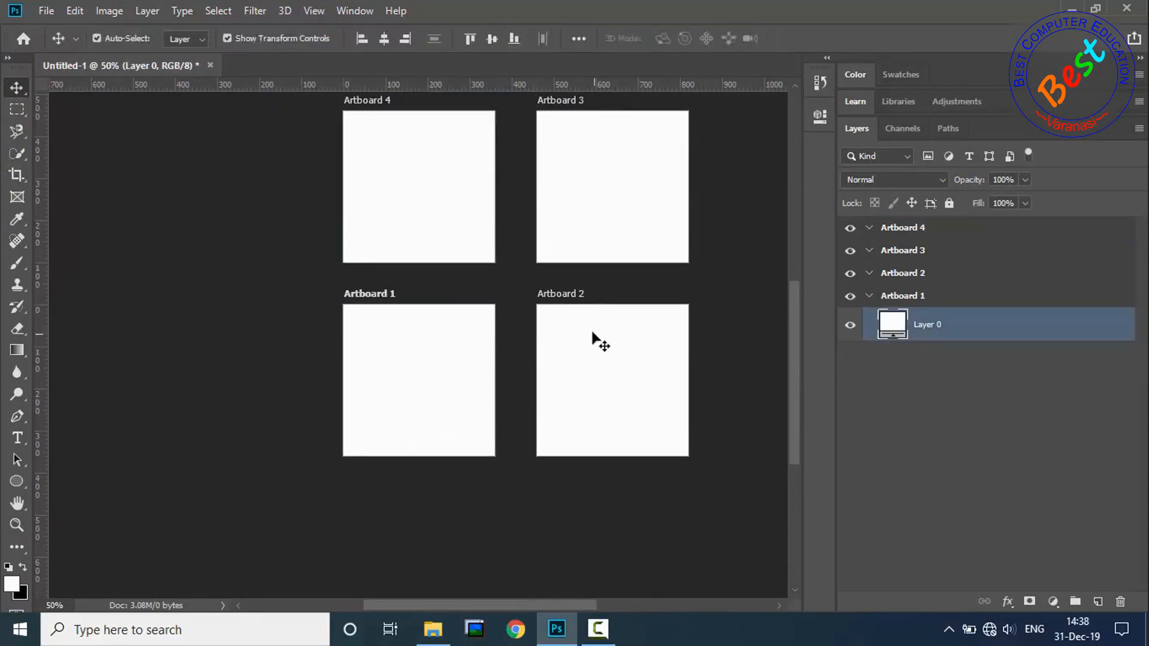
scroll(559, 228, "up", 4)
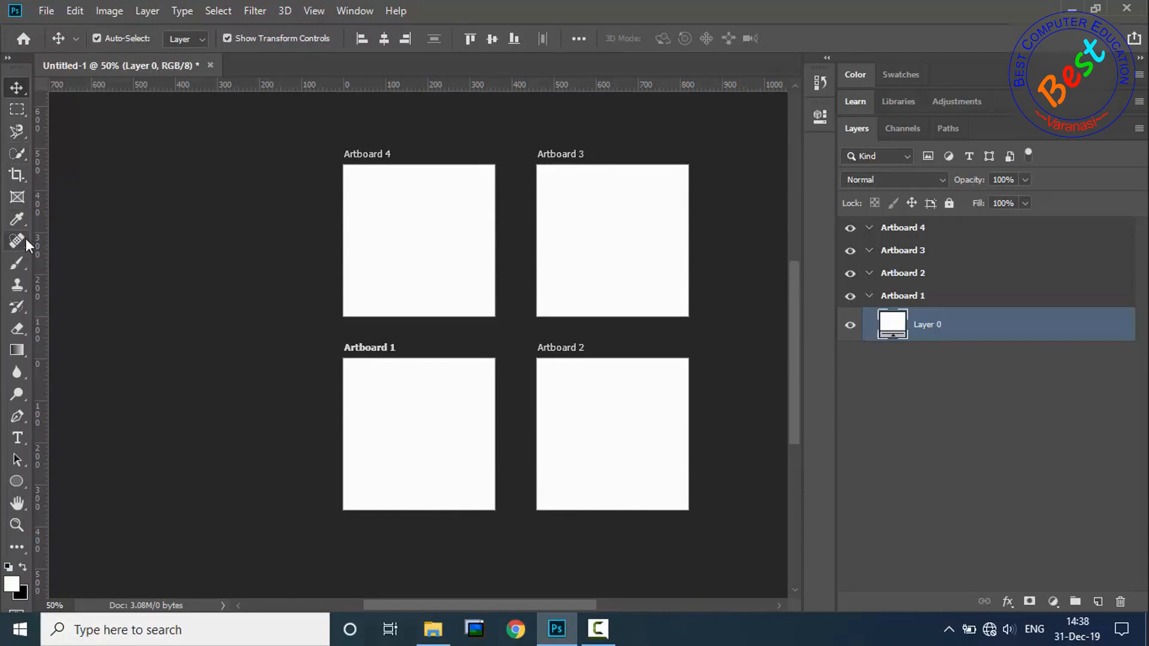
left_click(17, 264)
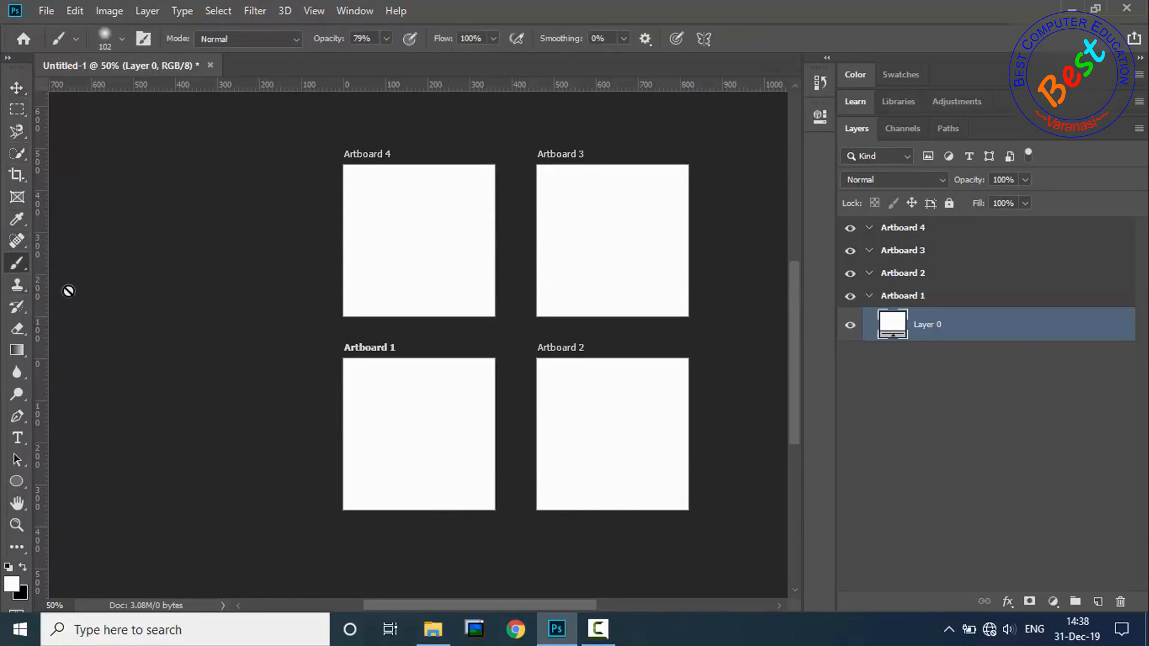
left_click(432, 419)
left_click(529, 257)
Try to paint black brush strokes from Artboard 1 across into Artboard 2, and undo both strokes.
left_click(22, 567)
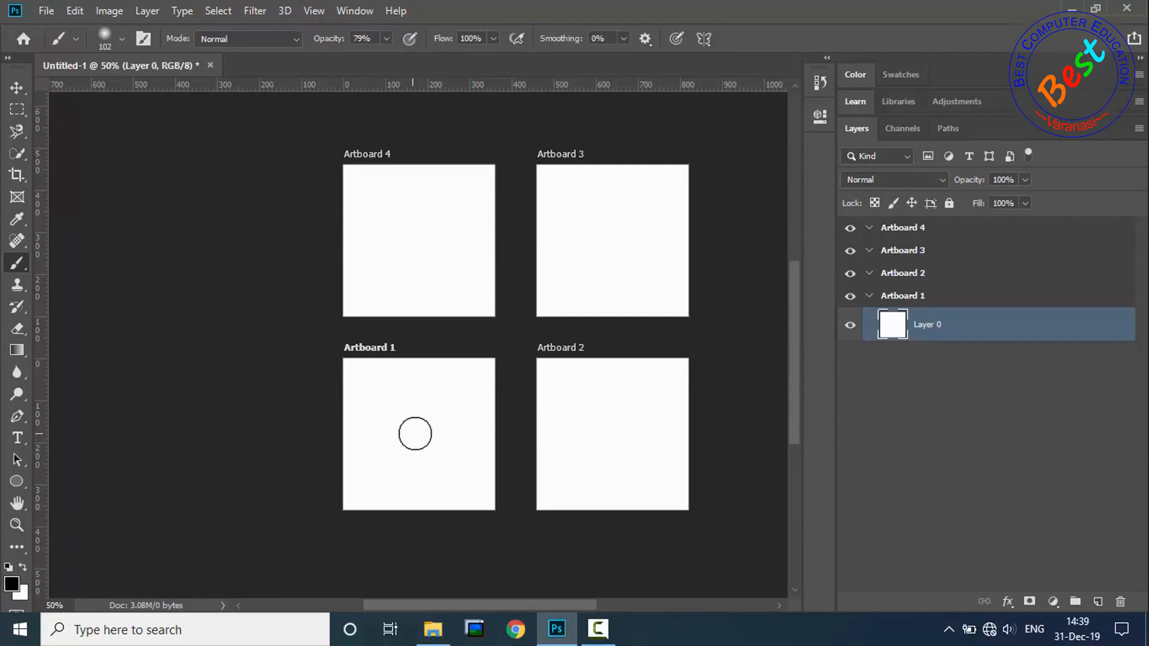
left_click_drag(404, 432, 574, 431)
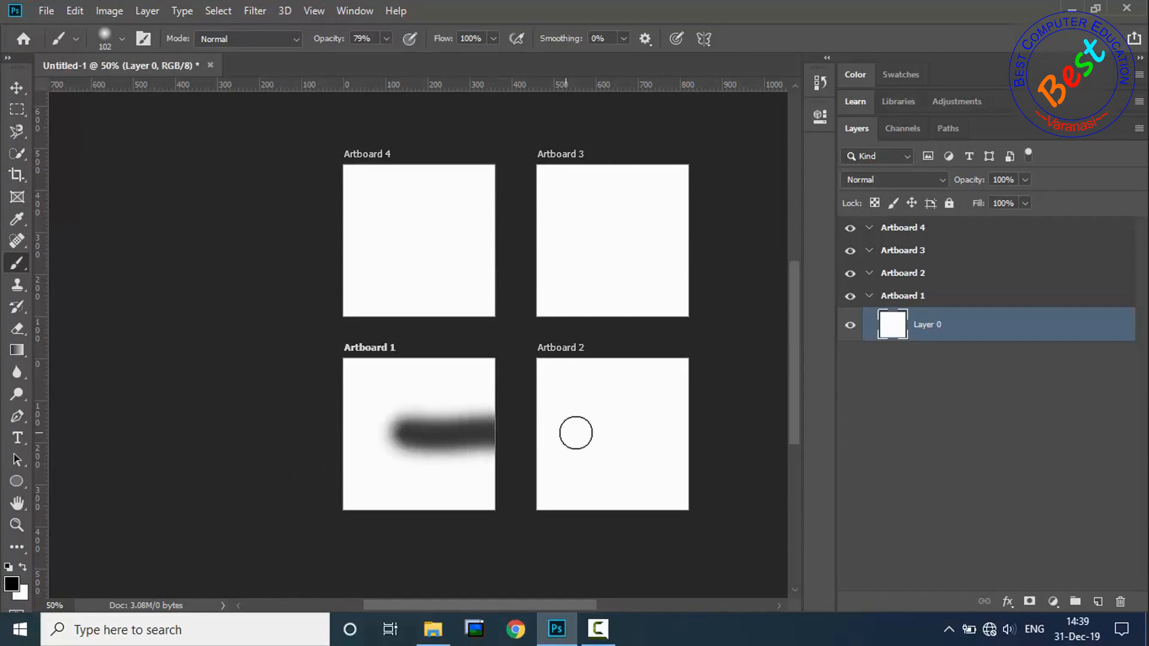
left_click_drag(428, 434, 494, 424)
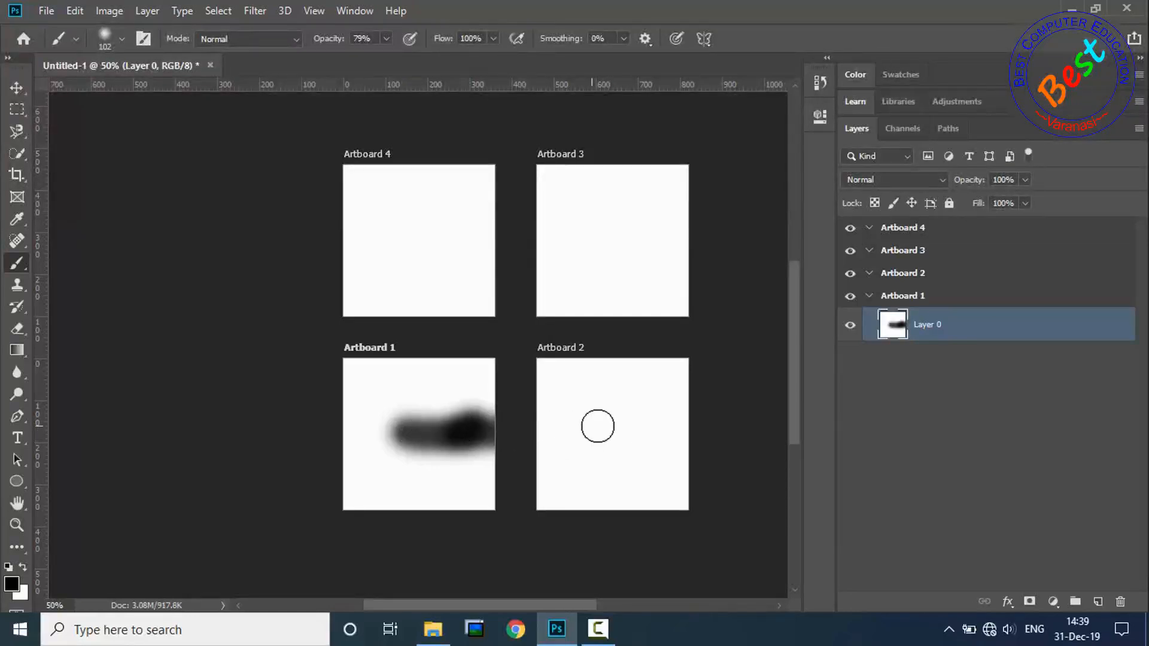
key("ctrl+z")
key("ctrl+z")
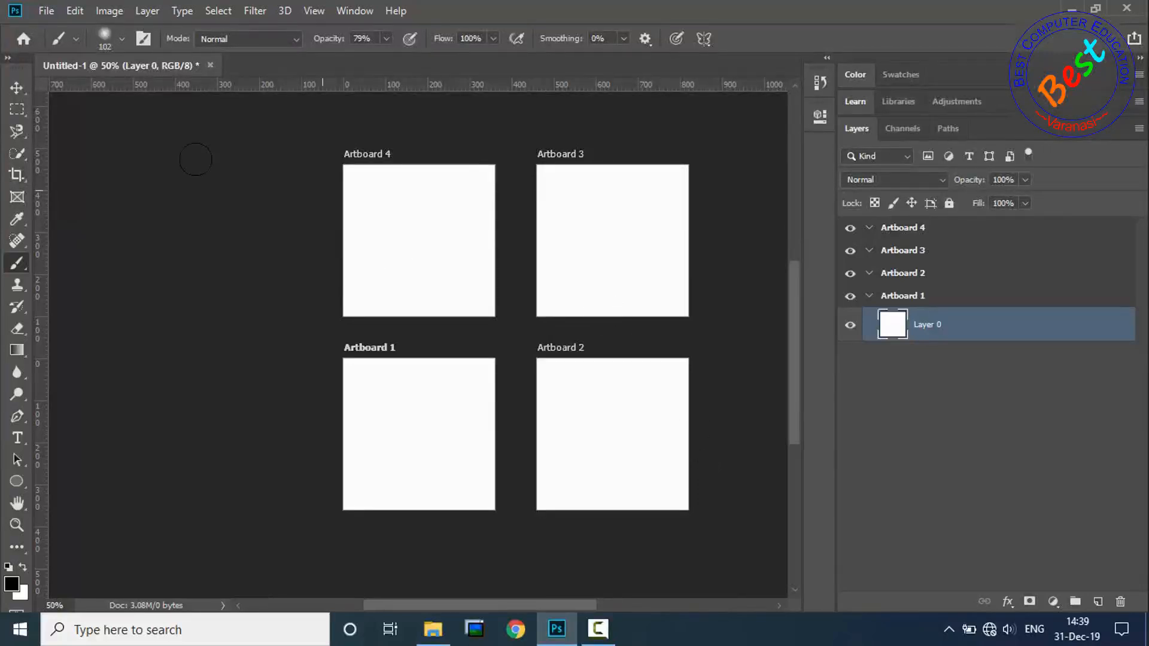
Select Artboard 4 and add another artboard to the left of it with the Artboard tool.
left_click(17, 87)
left_click(442, 239)
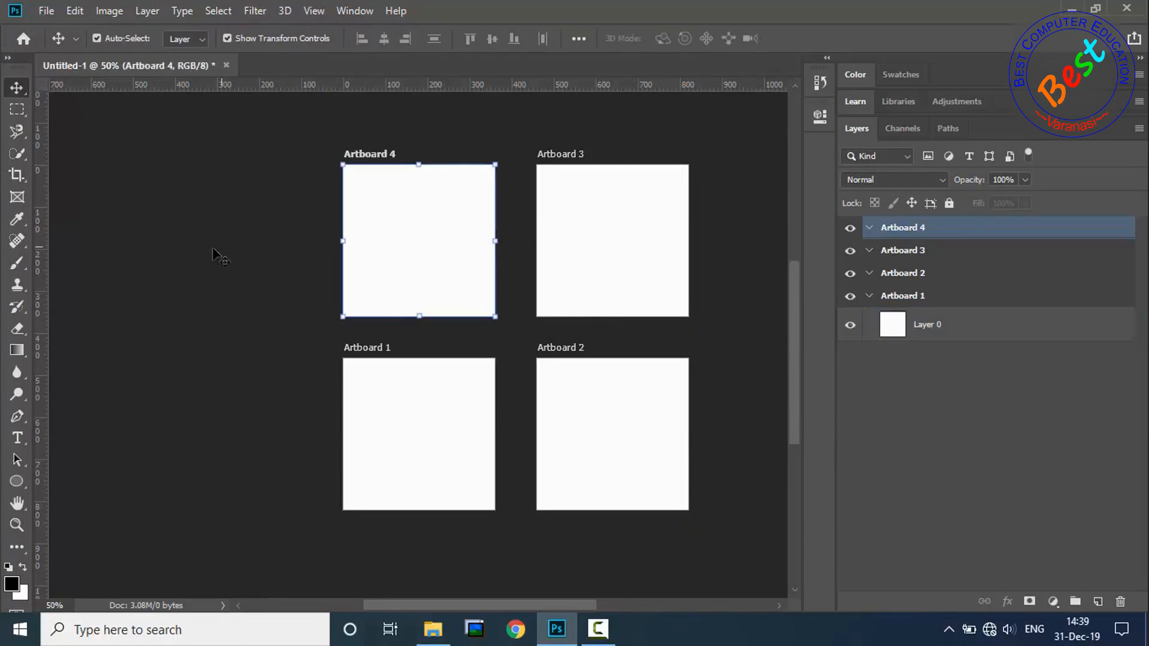
key("ctrl+plus")
key("ctrl+plus")
key("ctrl+plus")
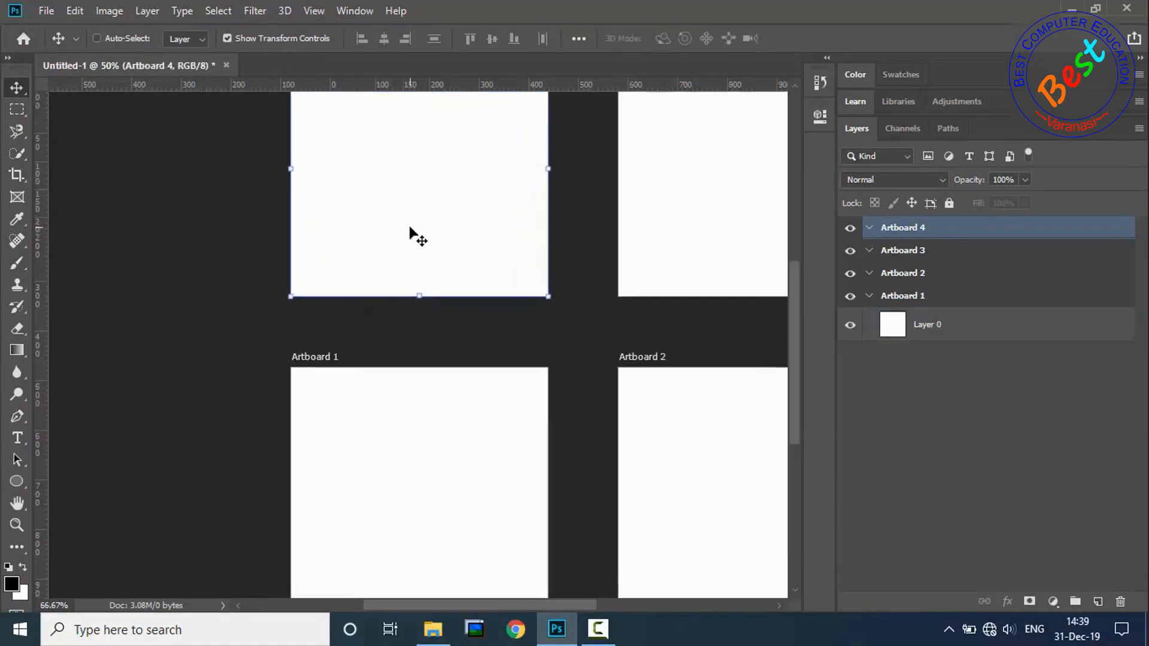
scroll(417, 233, "up", 2)
key("ctrl+minus")
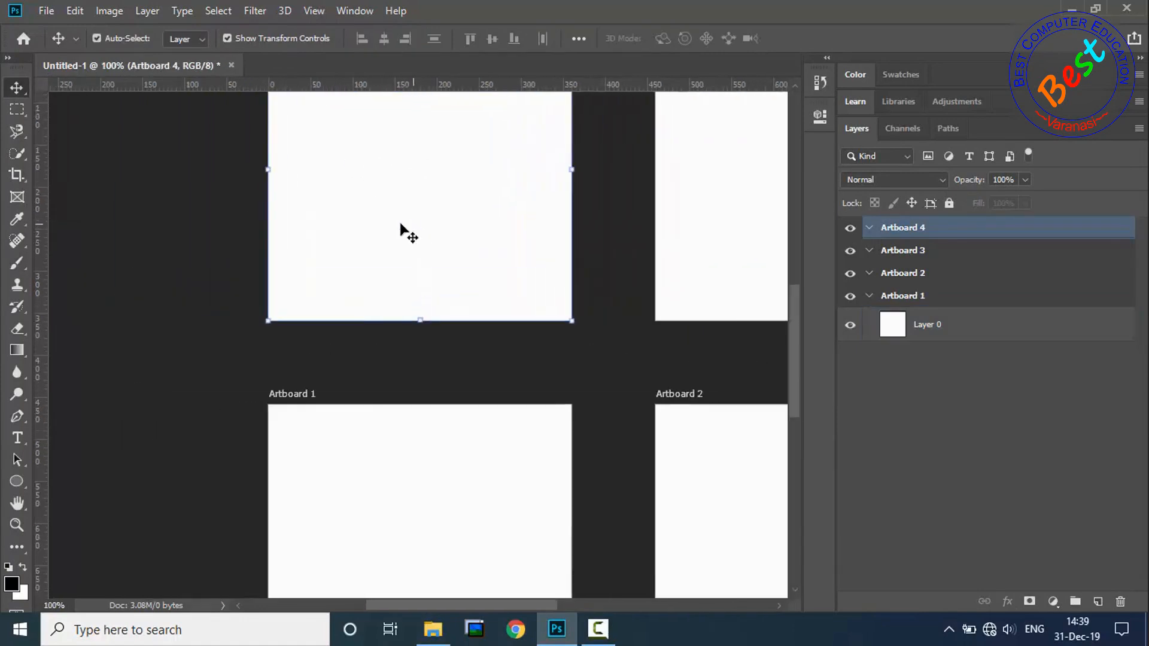
right_click(17, 87)
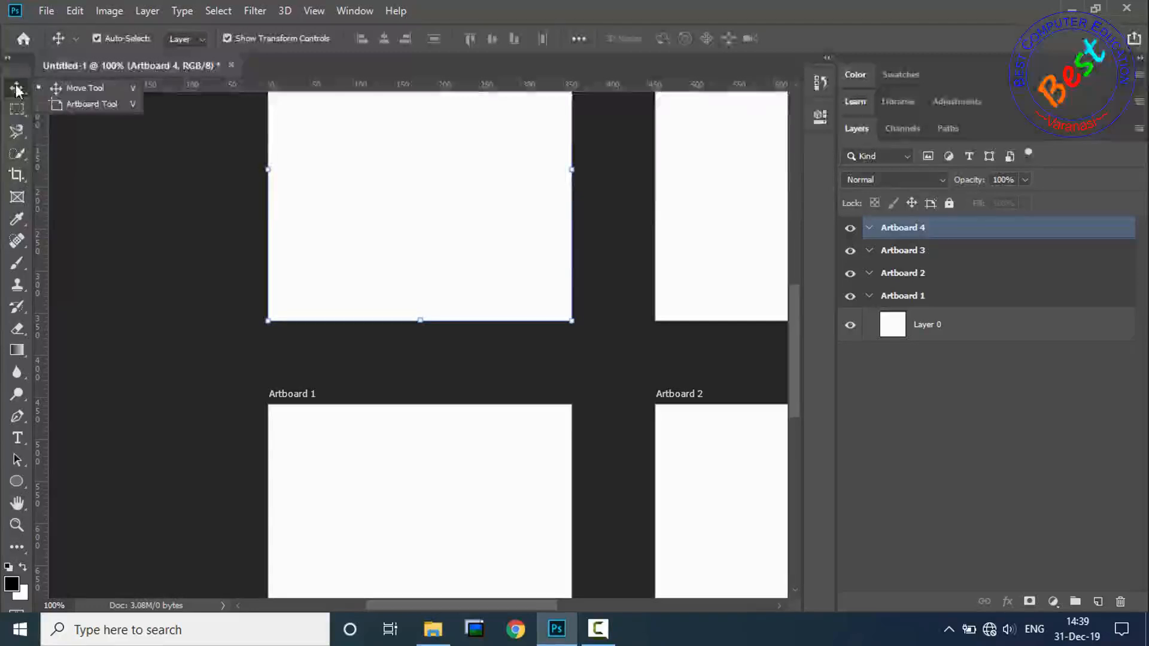
left_click(83, 109)
scroll(480, 227, "up", 2)
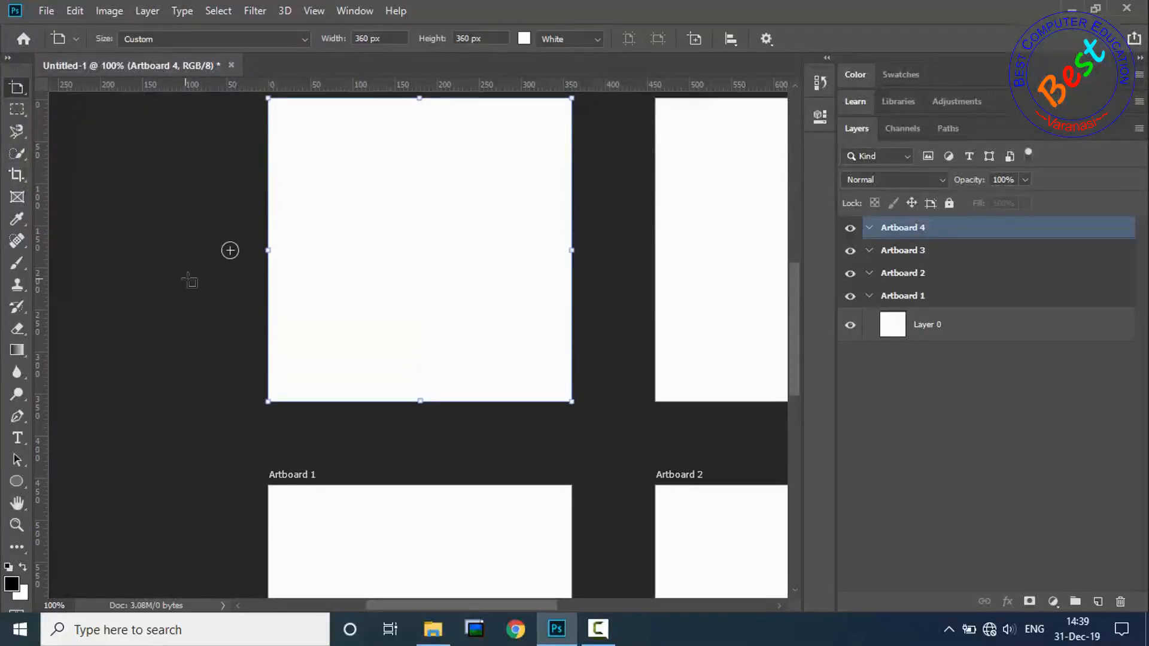
scroll(482, 295, "up", 2)
left_click(230, 331)
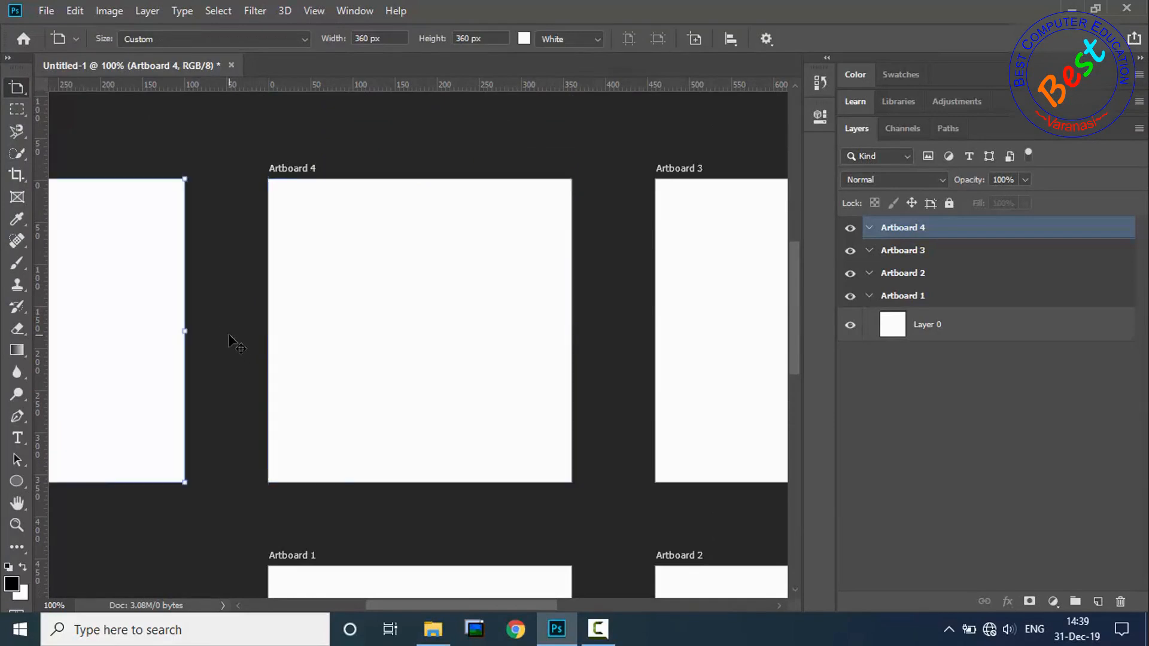
Stack two more artboards above Artboard 5 and add one to the right of the uppermost artboard.
scroll(462, 310, "up", 2)
left_click(420, 236)
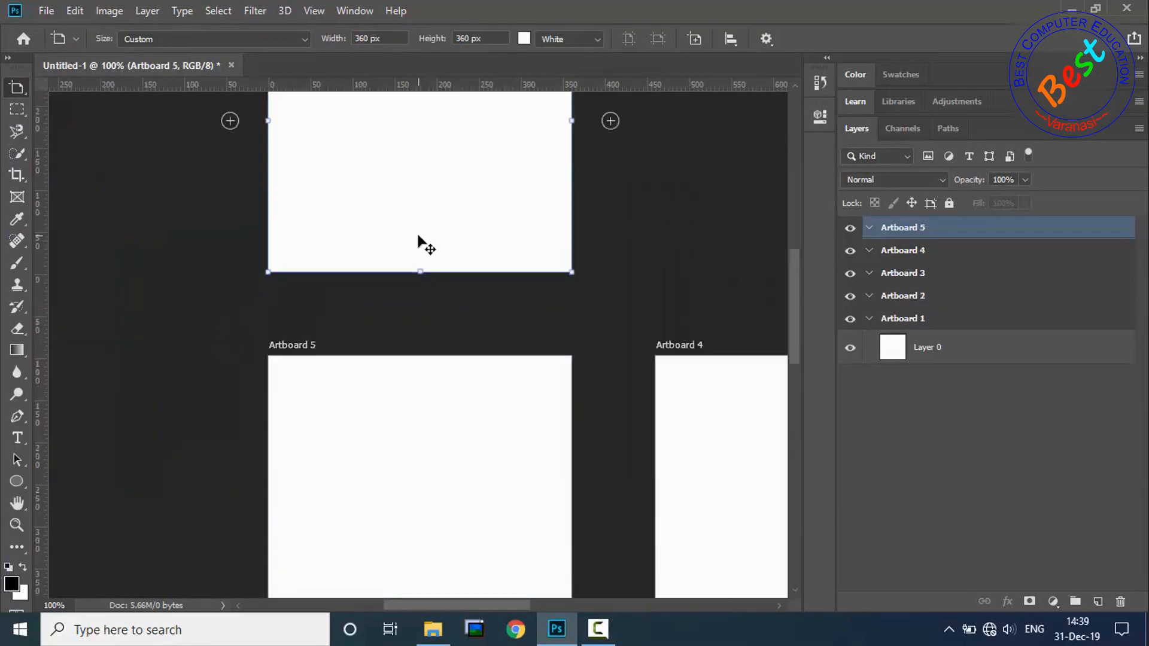
scroll(470, 275, "up", 1)
left_click(420, 276)
scroll(479, 311, "up", 2)
left_click(610, 466)
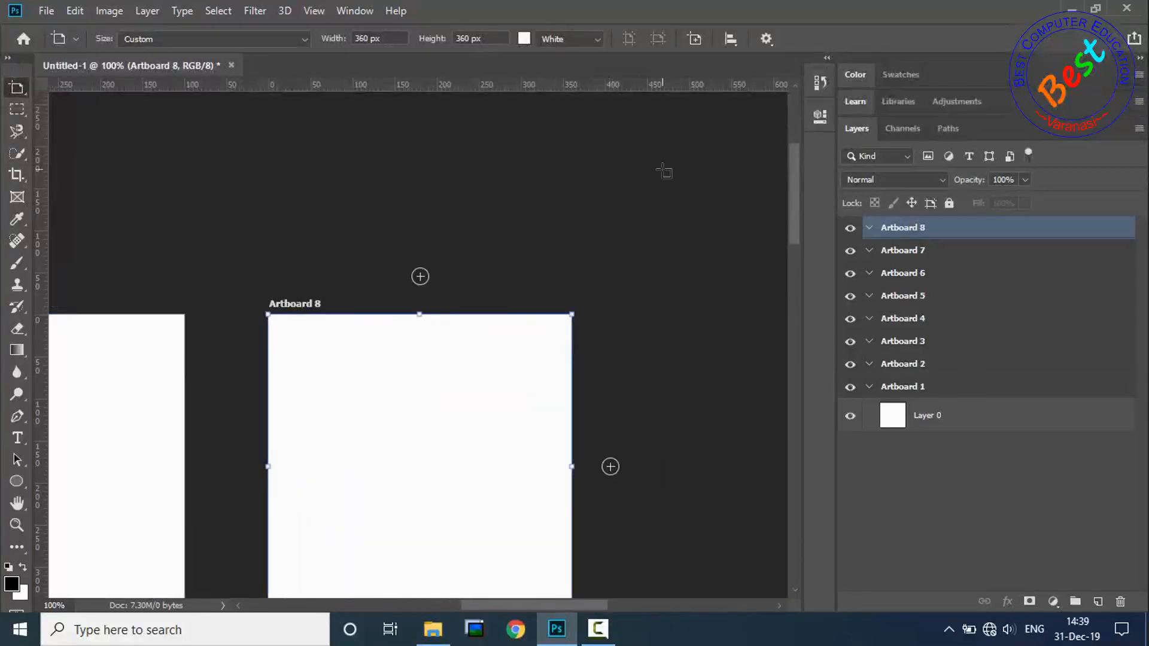
Add an artboard below Artboard 8, one to the right of it, and another above that one to fill the grid.
key("ctrl+minus")
key("ctrl+minus")
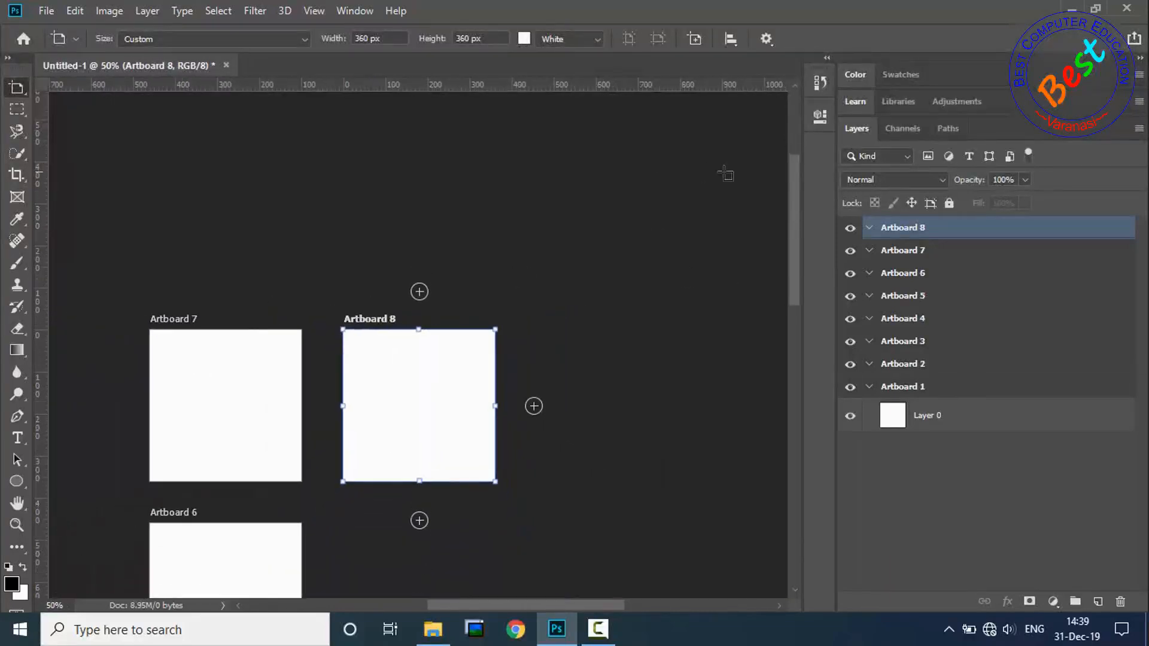
left_click(313, 10)
left_click(363, 167)
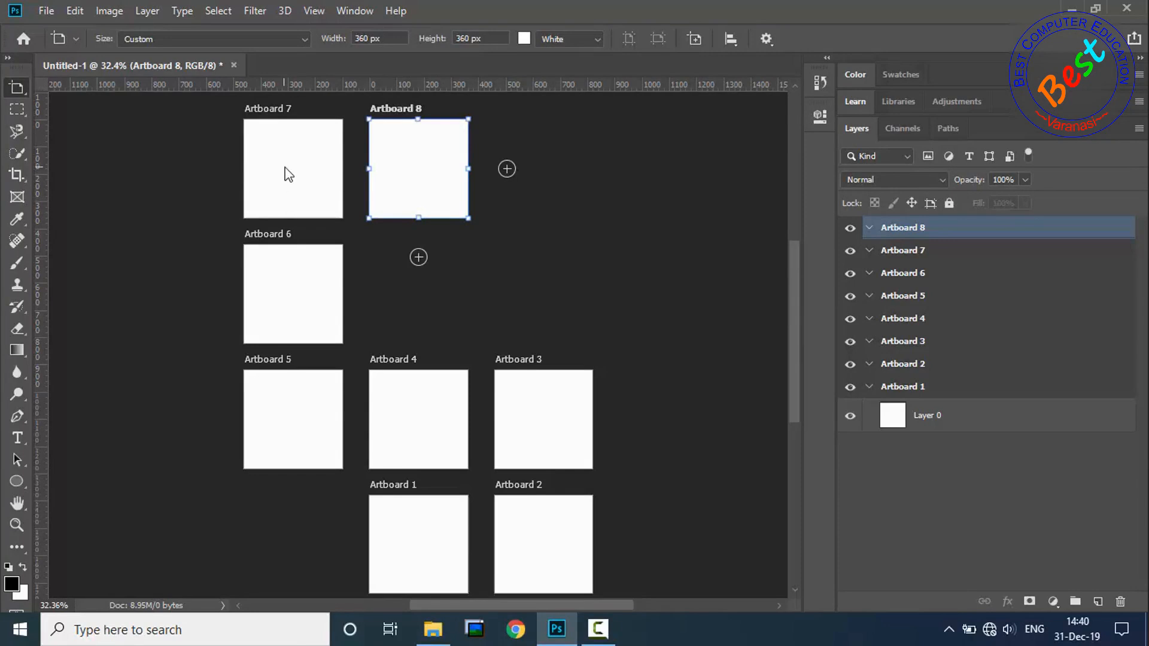
left_click(418, 257)
scroll(423, 265, "down", 2)
left_click(507, 168)
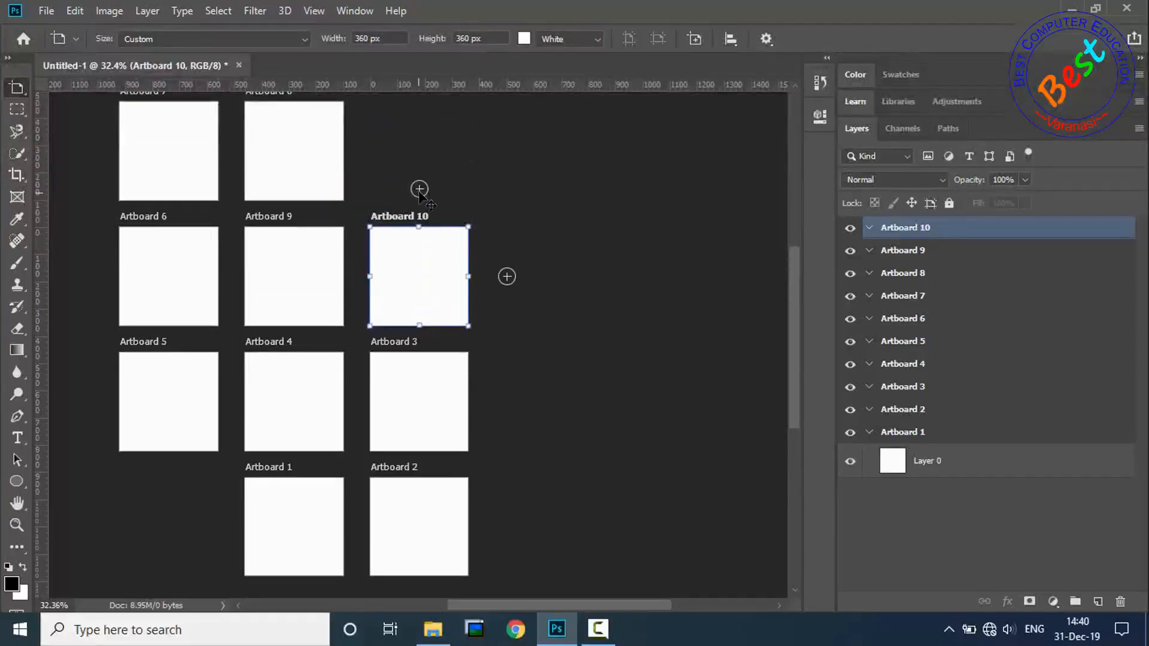
left_click(419, 189)
scroll(407, 374, "down", 2)
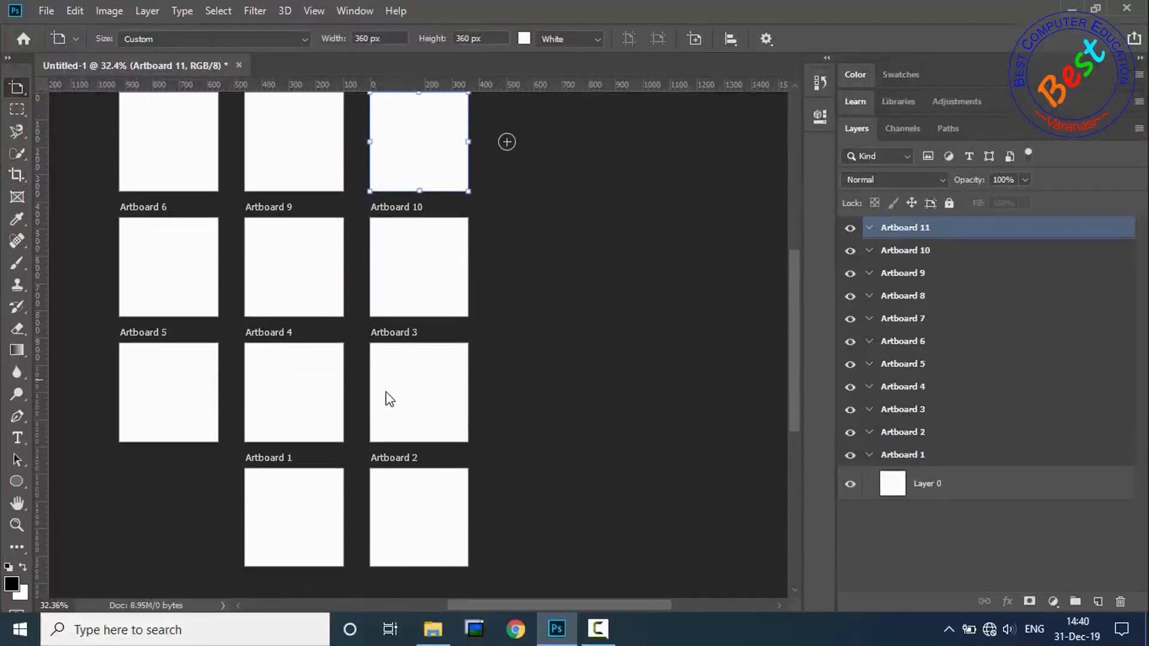
Deselect all artboards and layers with the Move tool.
key("v")
left_click(292, 519)
left_click(147, 511)
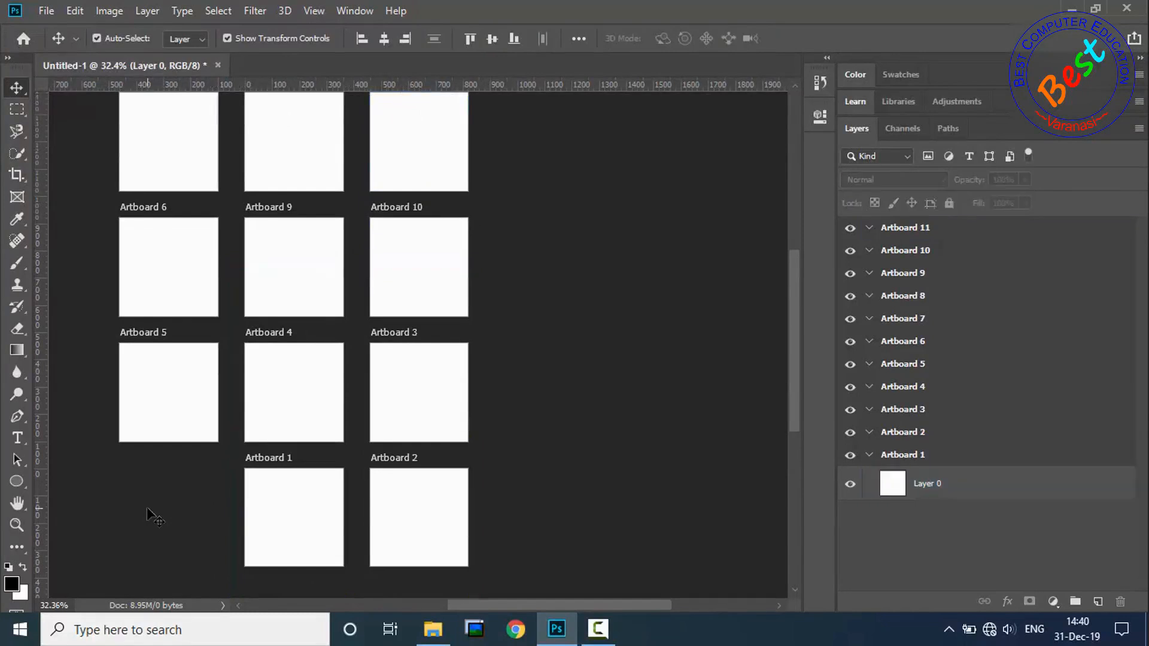
mouse_move(307, 492)
left_mouse_down()
mouse_move(350, 461)
mouse_move(292, 508)
left_mouse_up()
left_click(578, 395)
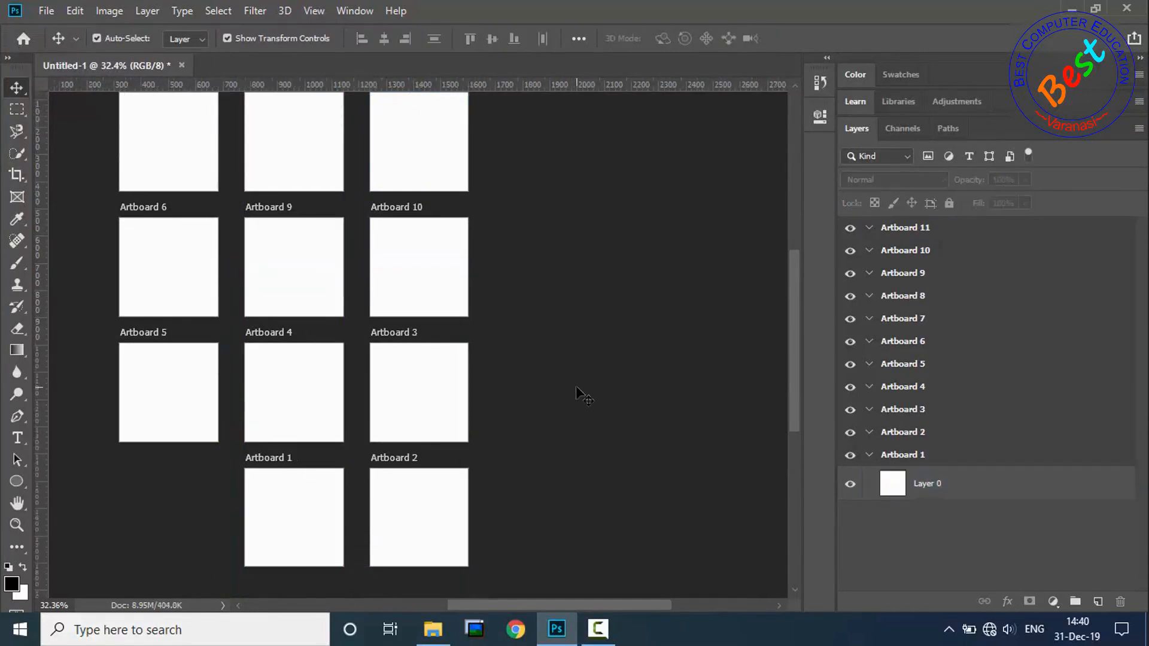
scroll(577, 395, "up", 3)
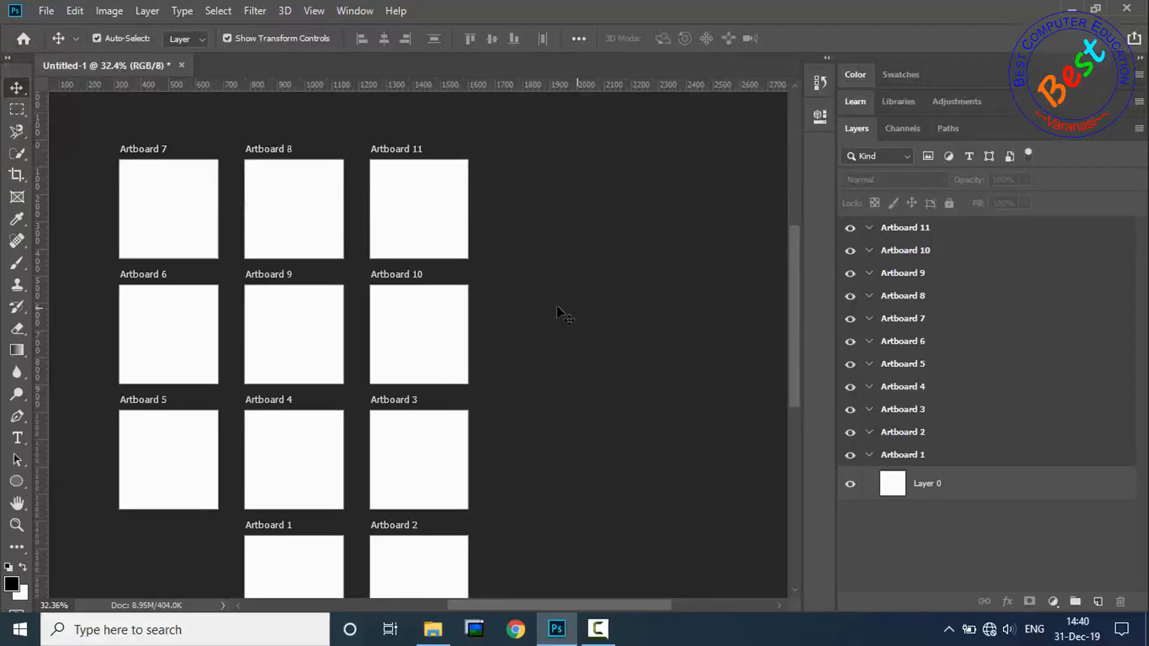
right_click(20, 87)
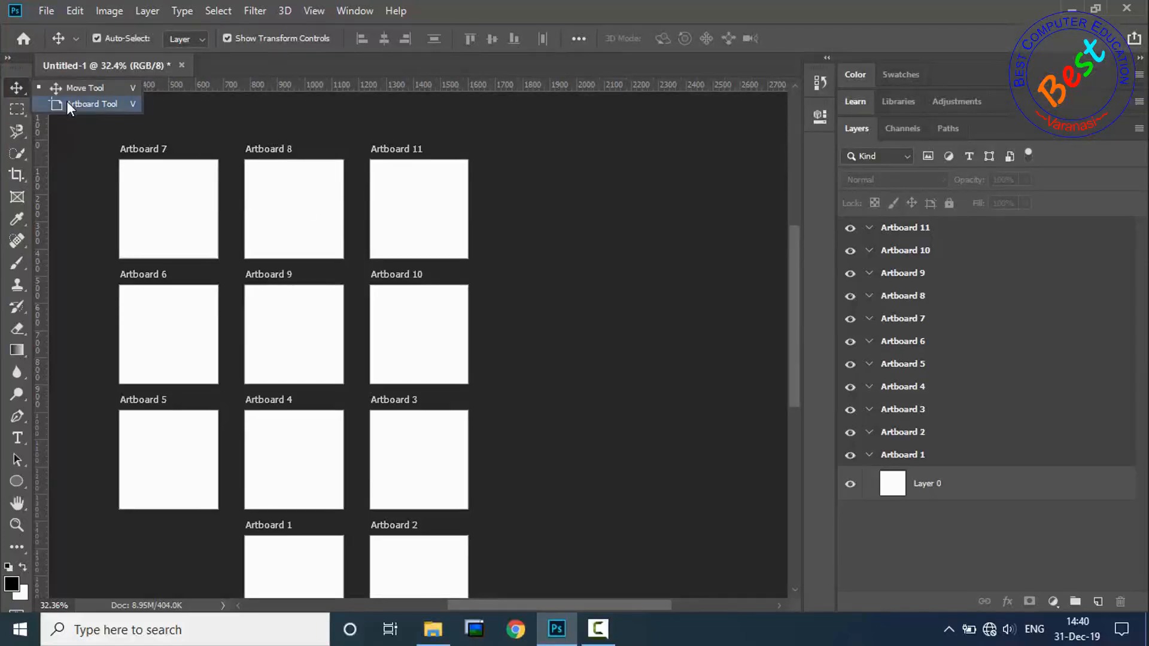
left_click(21, 86)
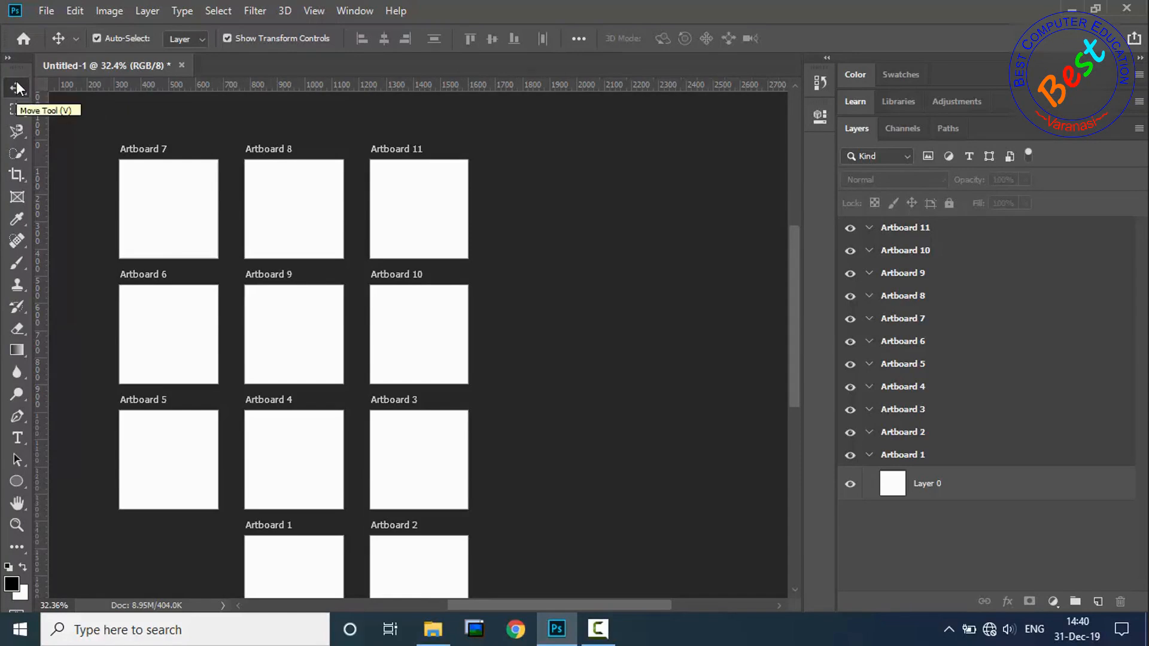
Create a new 1024 × 512 px document at 300 pixels/inch in RGB Color with a white background.
left_click(47, 10)
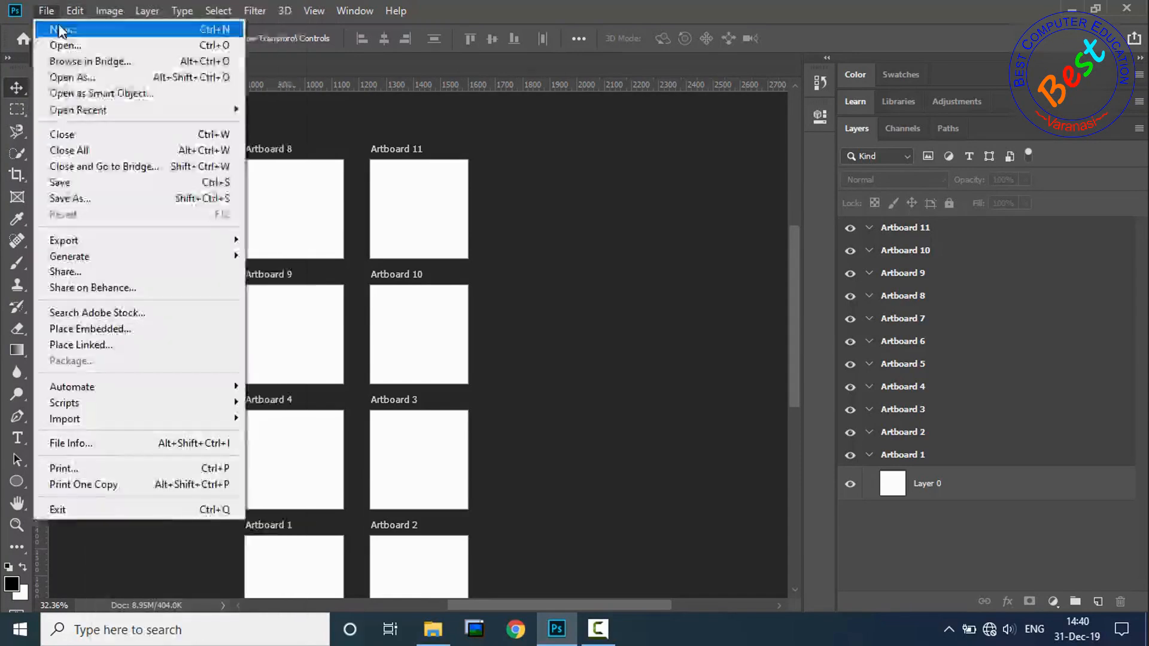
left_click(60, 29)
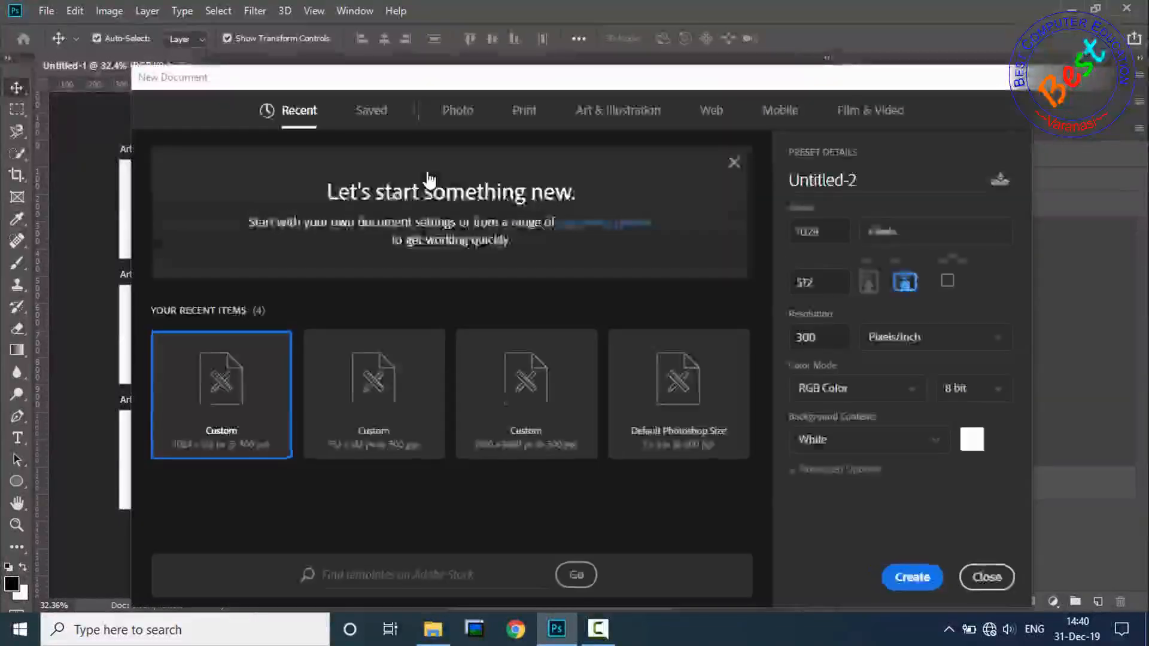
left_click(913, 577)
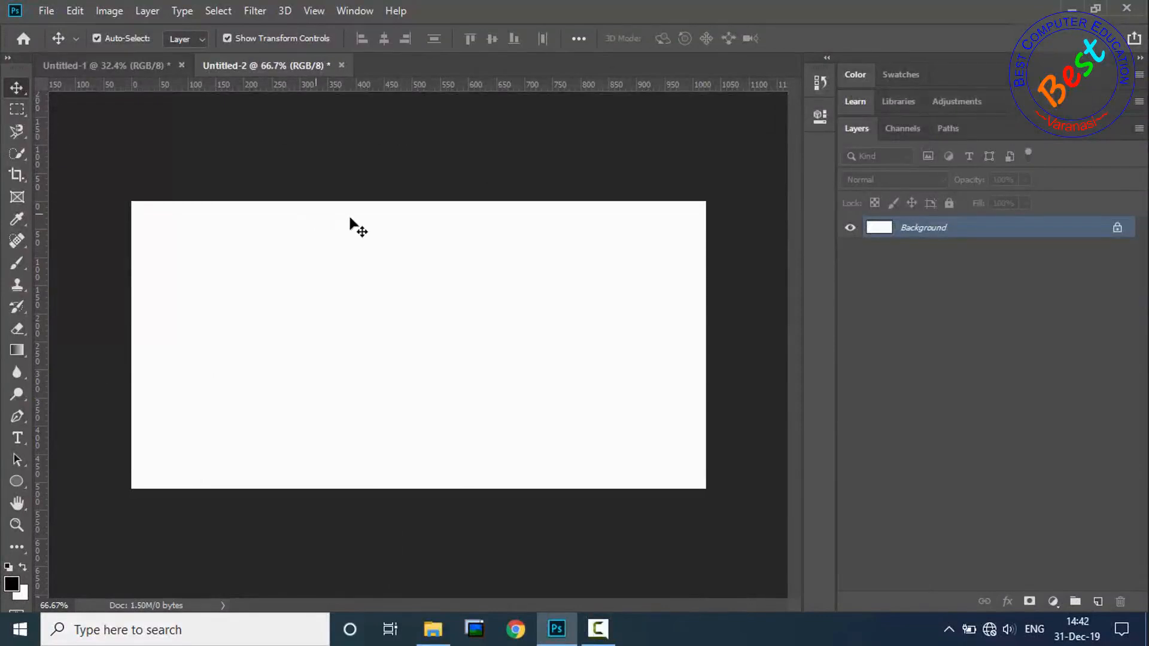
Draw a small rectangular marquee selection near the canvas's upper left and replace it with an elliptical one at the upper middle.
left_click(17, 107)
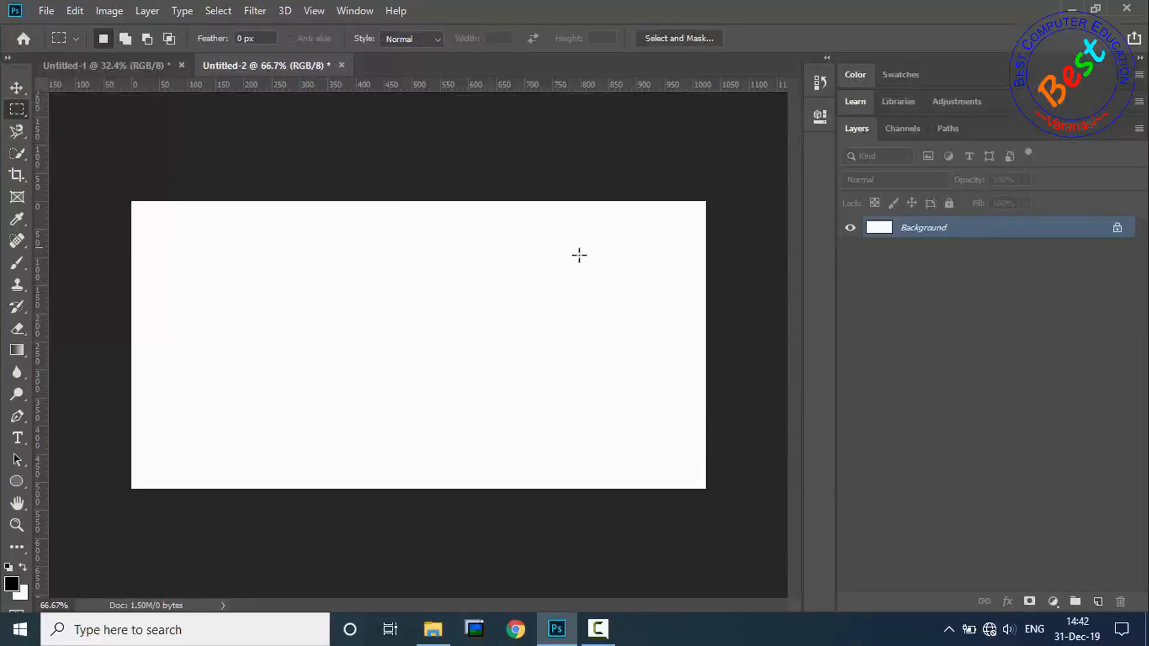
right_click(18, 109)
left_click(20, 109)
right_click(20, 107)
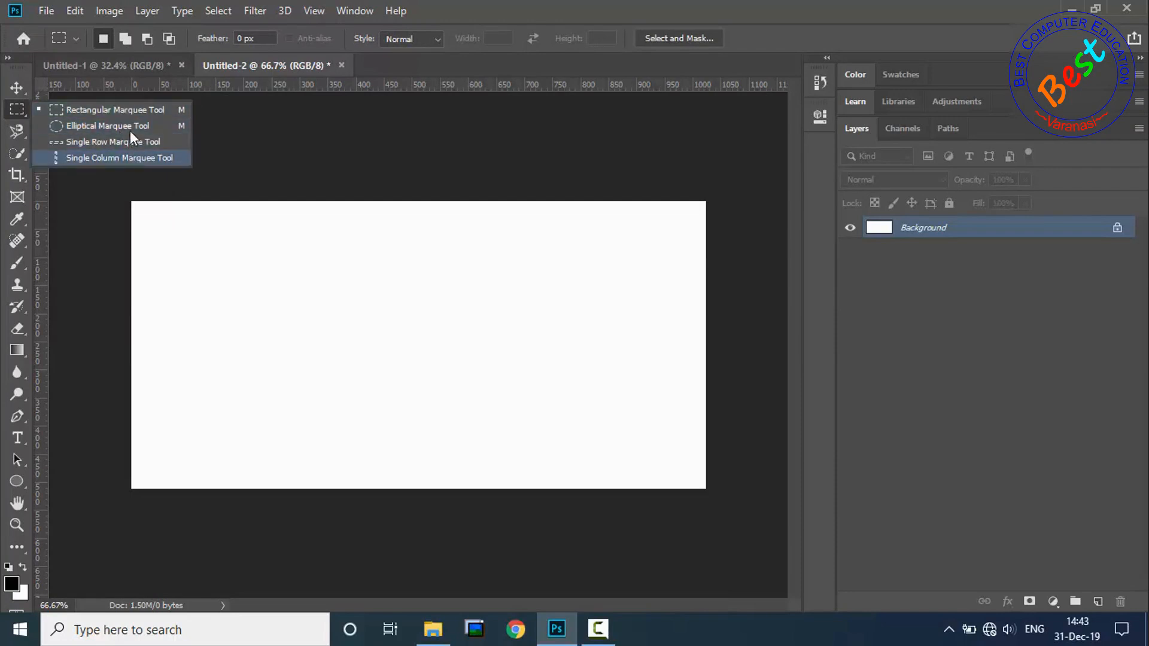
left_click(116, 110)
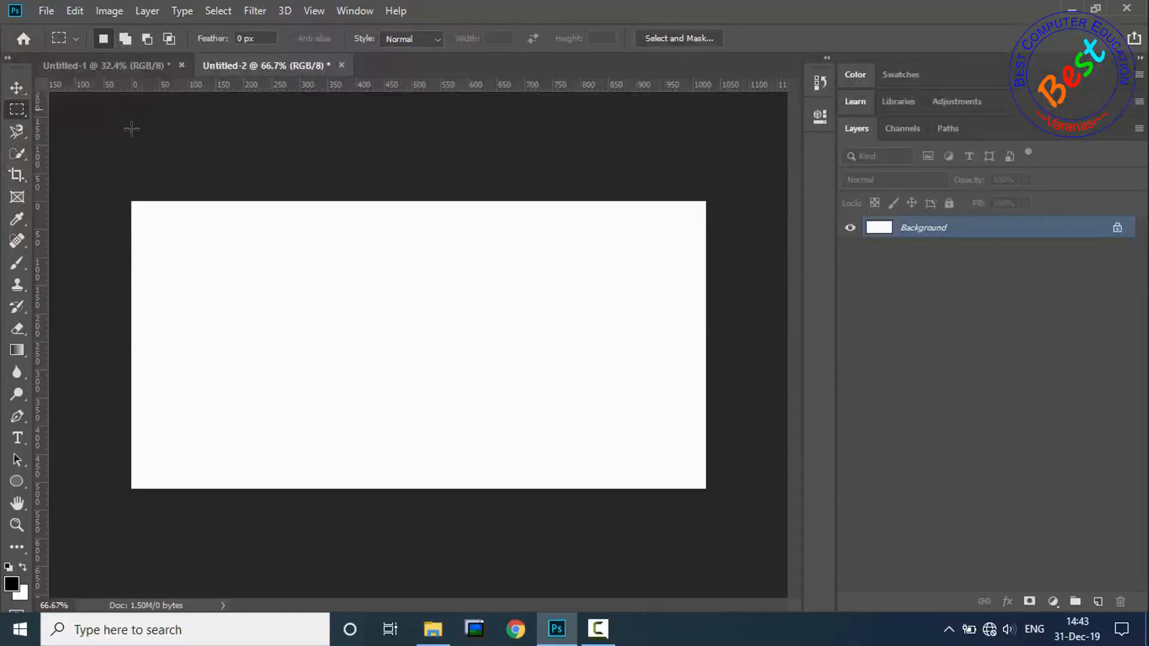
left_click_drag(219, 233, 326, 299)
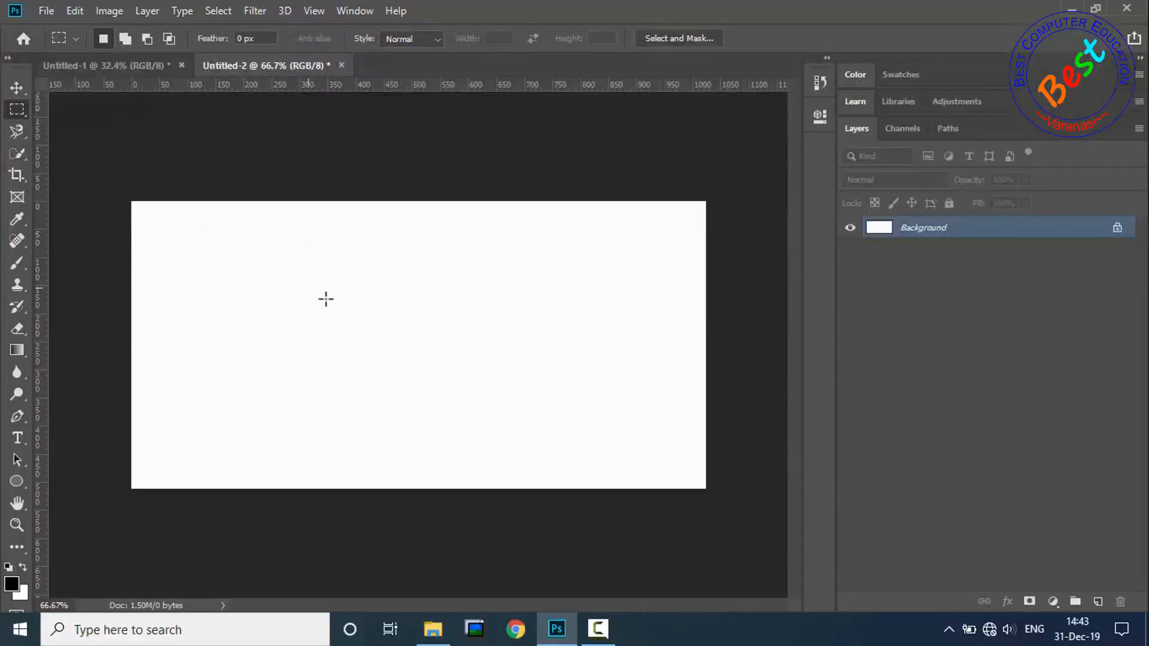
right_click(17, 111)
left_click_drag(371, 225, 486, 309)
Make a one-pixel-high selection across the canvas with the Single Row Marquee tool and deselect it.
right_click(20, 106)
left_click(81, 142)
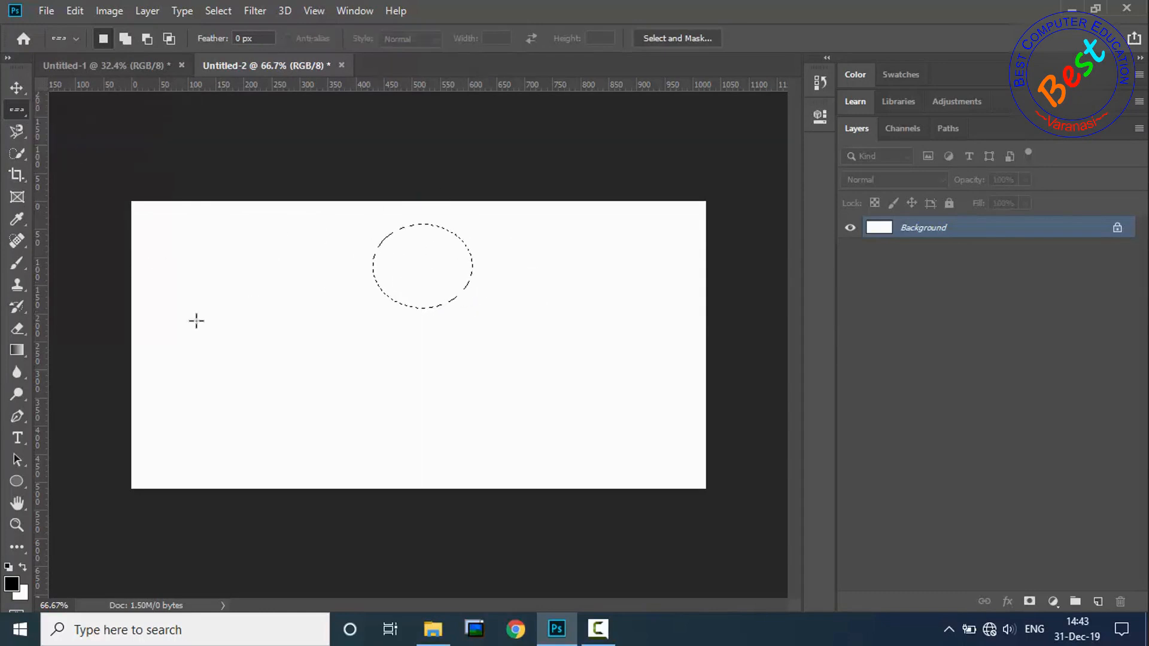
left_click_drag(195, 336, 278, 310)
key("ctrl+d")
Make one-pixel-wide selections down the canvas with the Single Column Marquee tool and deselect.
right_click(19, 110)
left_click(78, 156)
left_click_drag(179, 372, 333, 335)
left_click(365, 271)
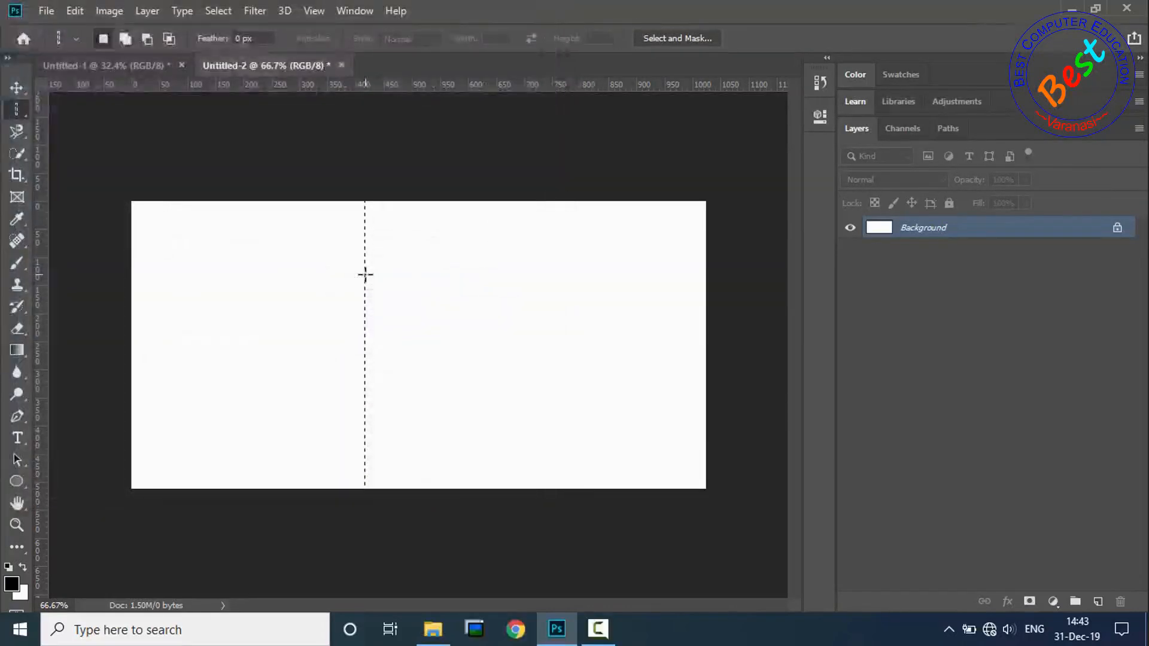
key("ctrl+d")
Draw a rectangular marquee selection in the canvas's upper-left area and try moving it with the Move tool.
right_click(17, 109)
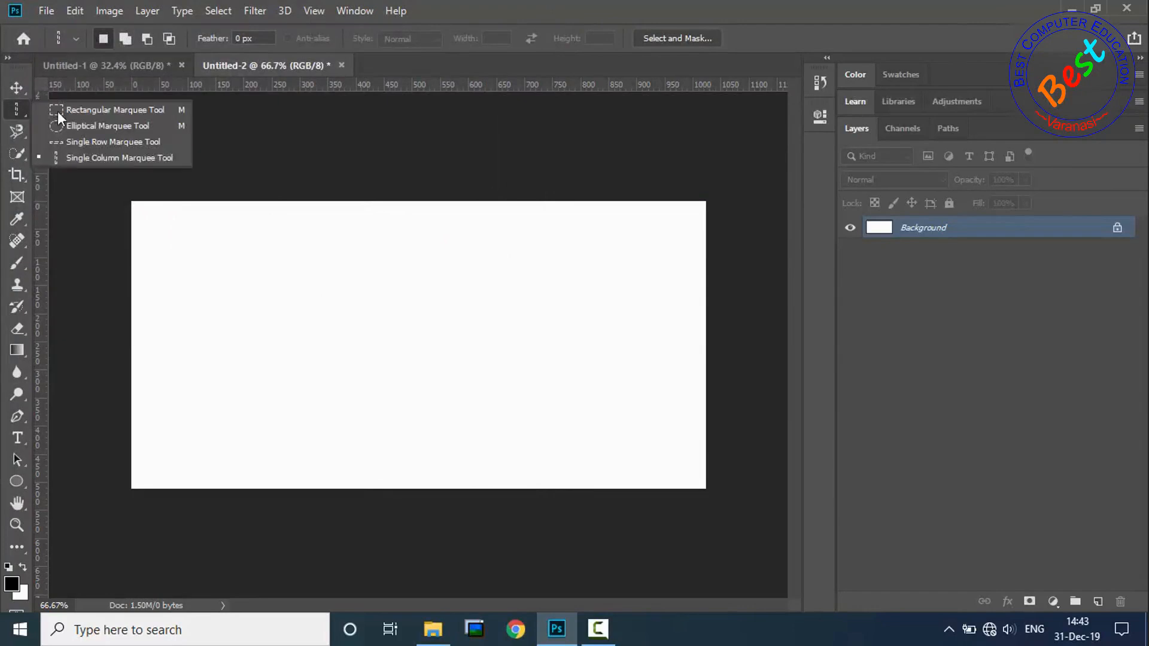
left_click(101, 111)
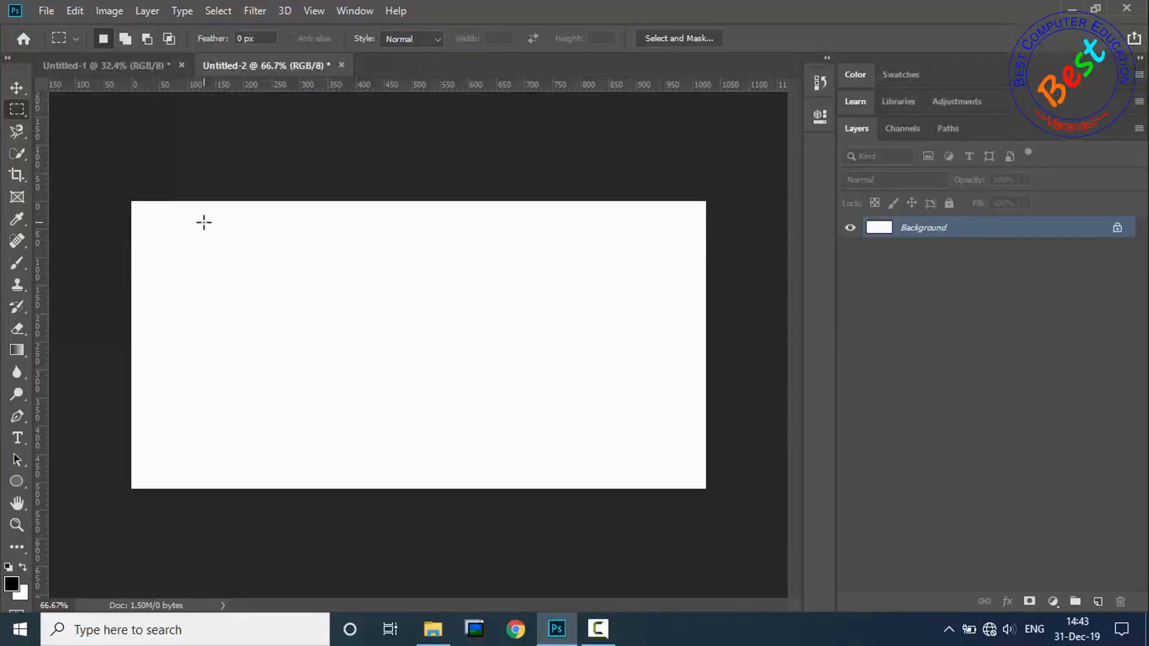
left_click_drag(203, 222, 305, 279)
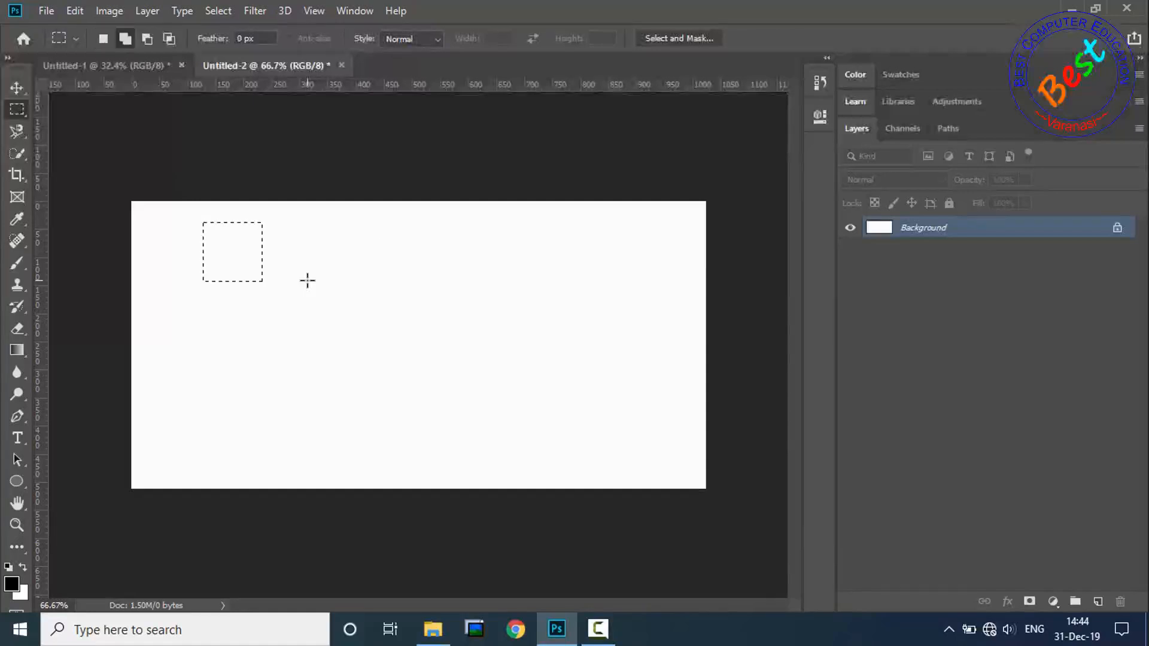
left_click(14, 91)
left_click_drag(238, 236, 441, 319)
Draw a square marquee selection, reposition it near the canvas centre and extend it with two overlapping rectangles at its lower right and left.
left_click(17, 109)
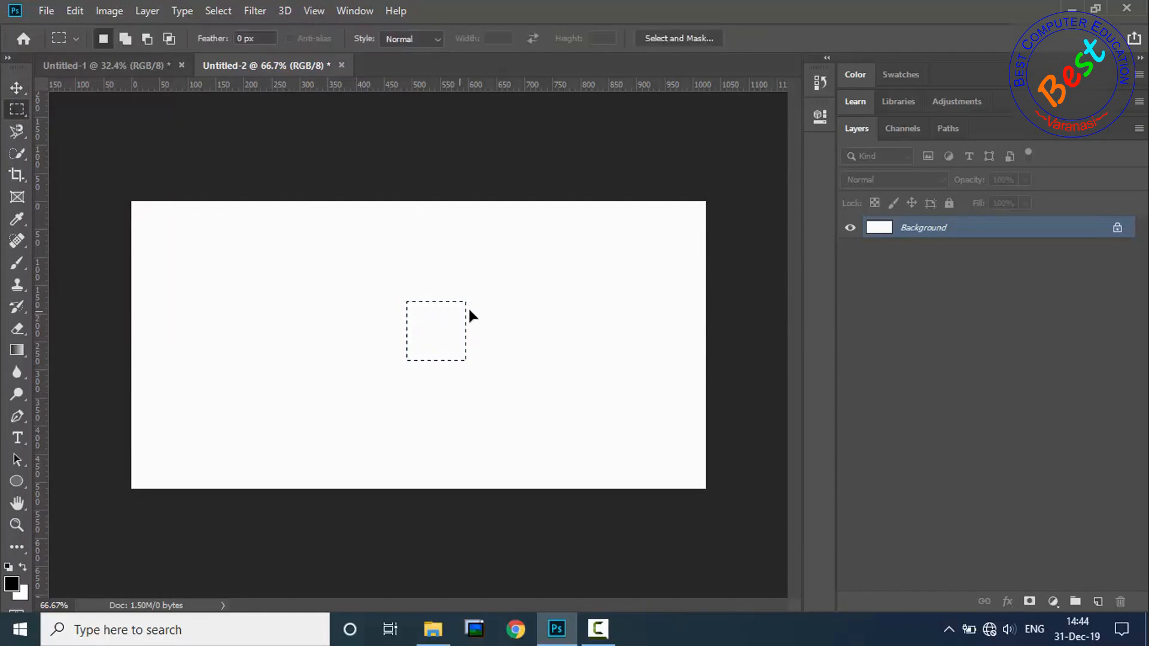
left_click_drag(427, 323, 411, 342)
left_click_drag(187, 229, 353, 360)
left_click_drag(266, 315, 478, 347)
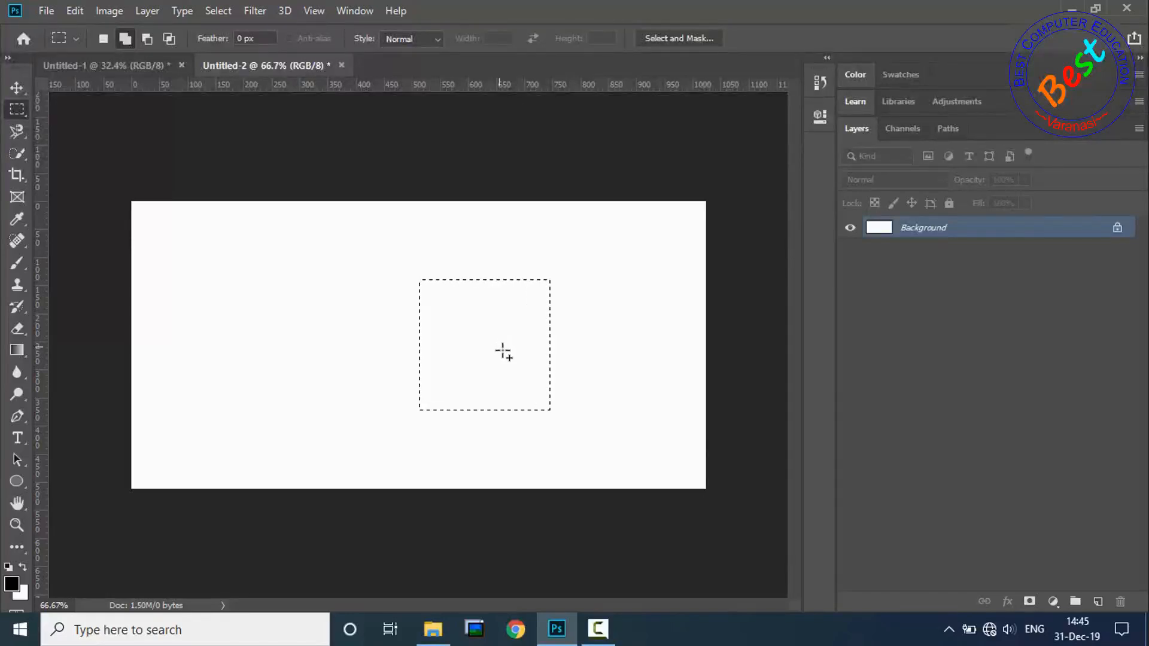
left_click_drag(531, 396, 622, 464)
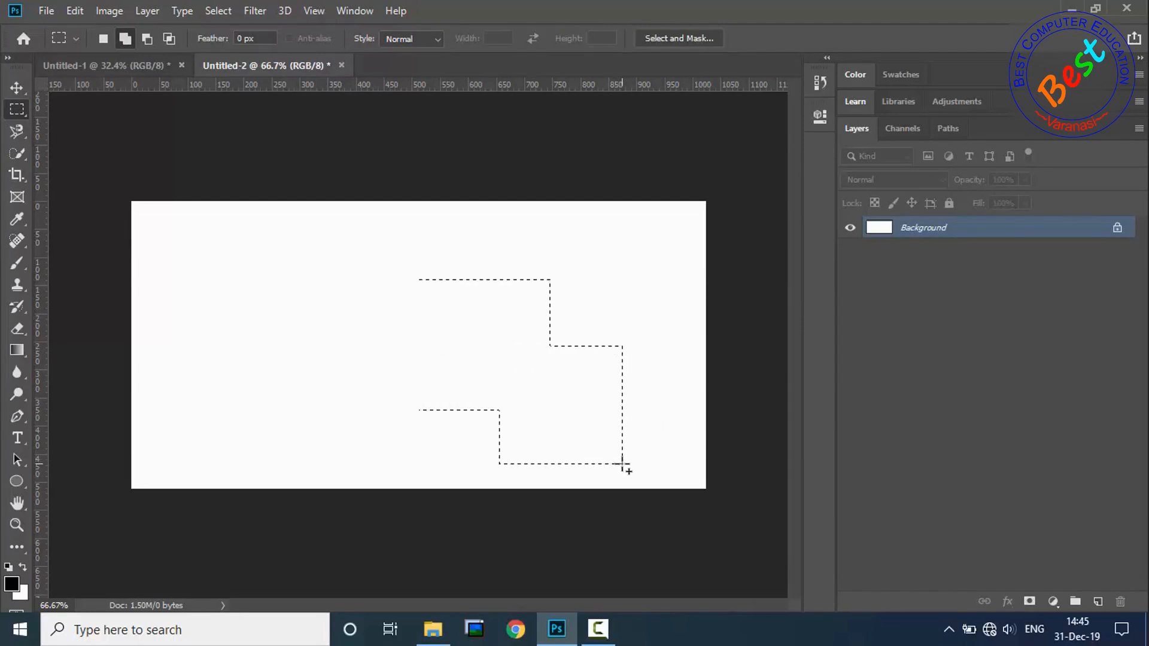
left_click_drag(365, 254, 439, 377)
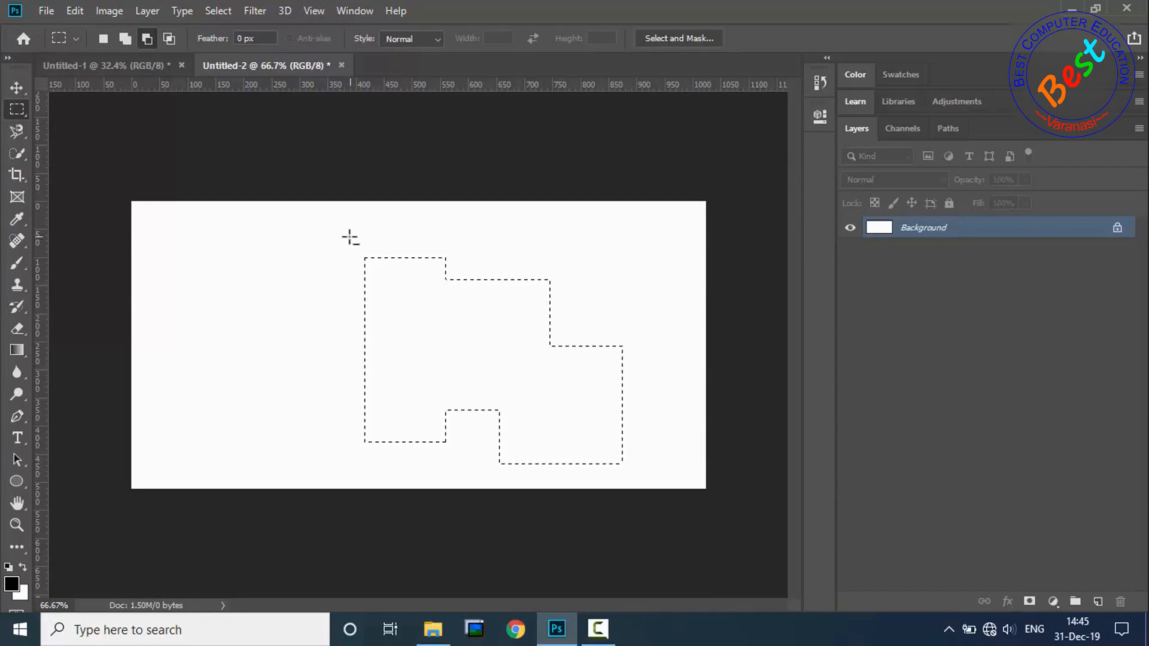
Subtract a strip along the selection's upper edge and intersect the remainder with another rectangle.
left_click_drag(334, 231, 357, 250)
left_click_drag(318, 249, 556, 295)
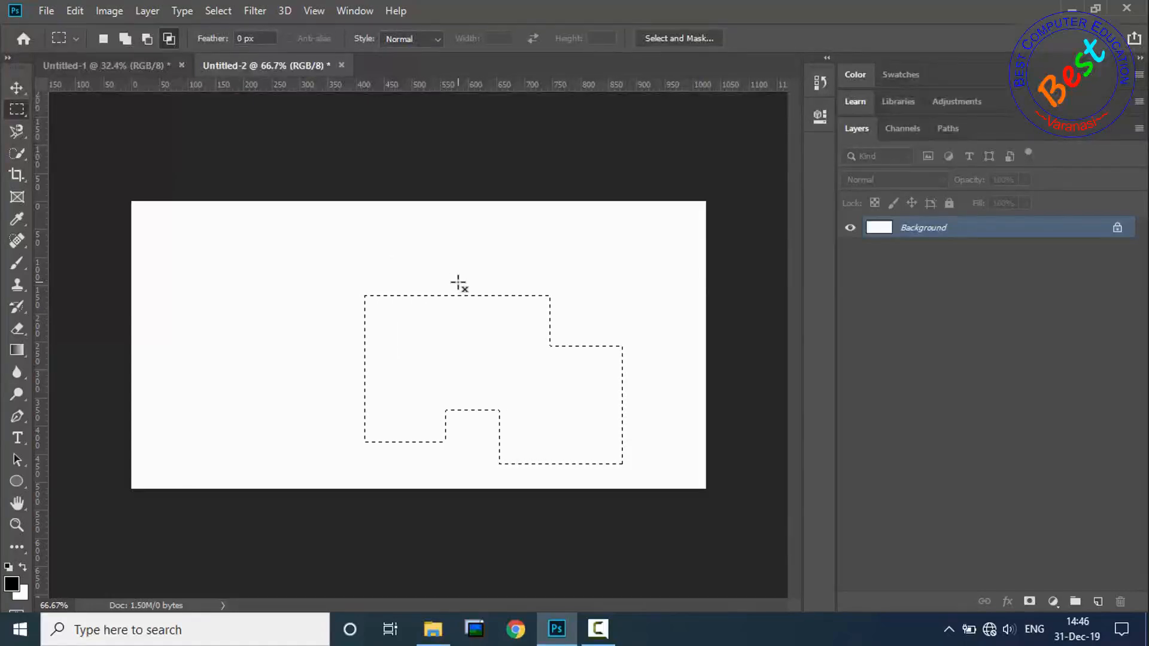
left_click_drag(395, 269, 452, 311)
left_click_drag(510, 362, 510, 362)
Start a new rectangular selection at the canvas's upper left and add a larger overlapping rectangle to its lower right.
left_click(103, 38)
left_click(157, 238)
left_click_drag(157, 238, 294, 348)
left_click(124, 36)
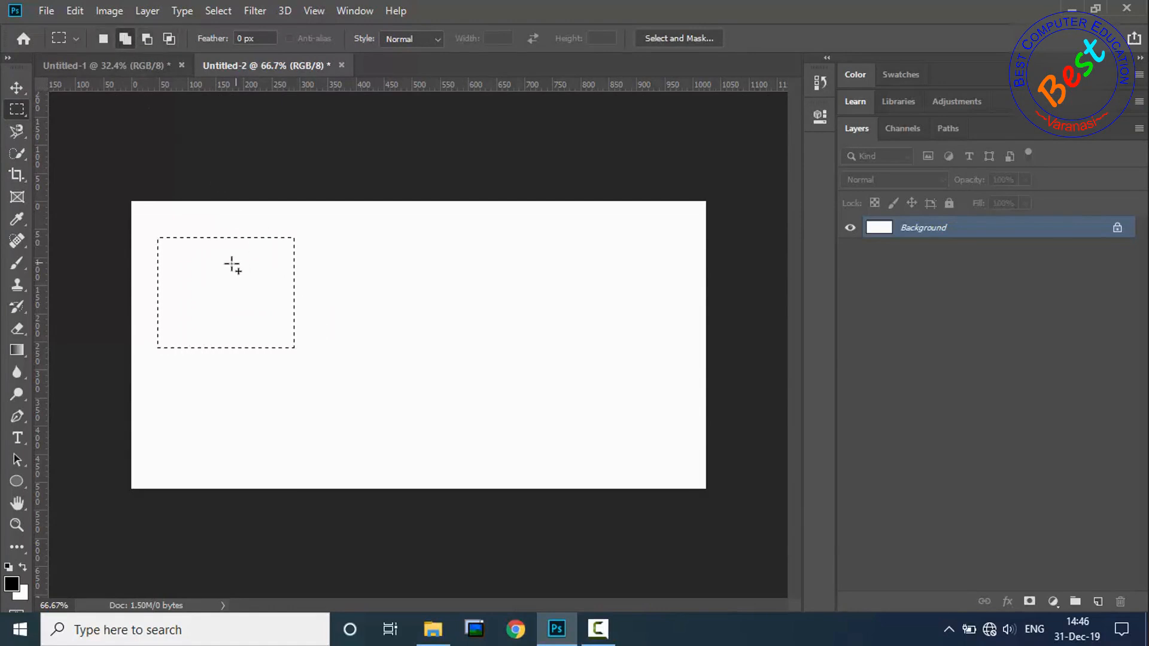
left_click_drag(218, 275, 398, 433)
Intersect the stepped selection with a rectangle covering its upper-right part.
left_click(169, 38)
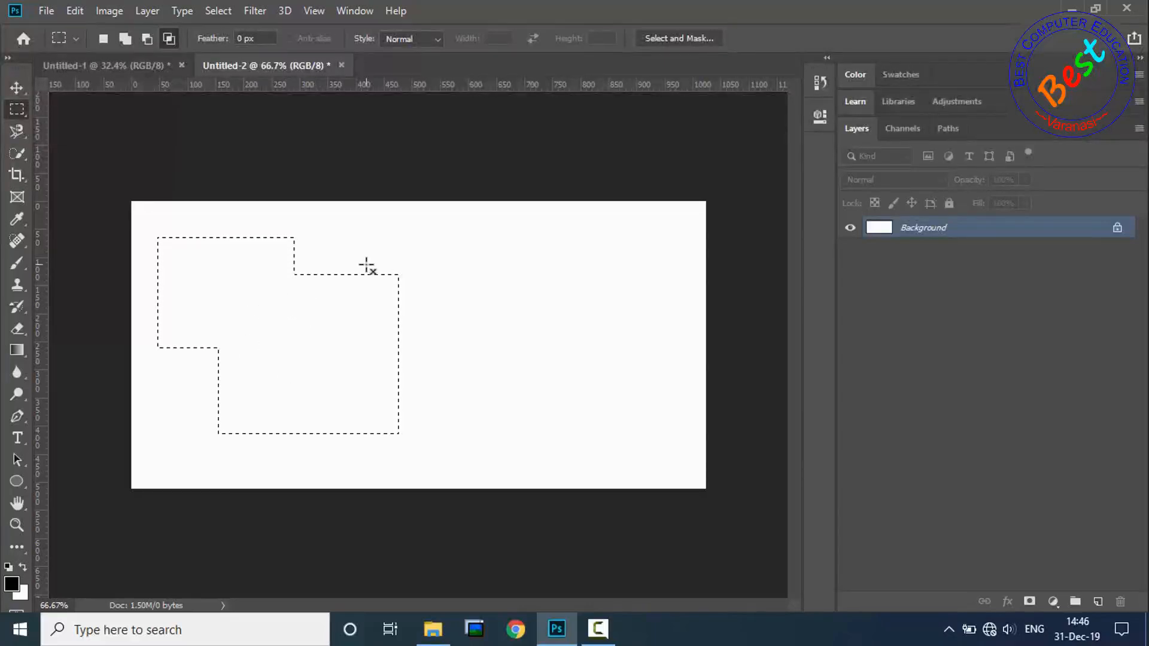
left_click_drag(410, 213, 341, 288)
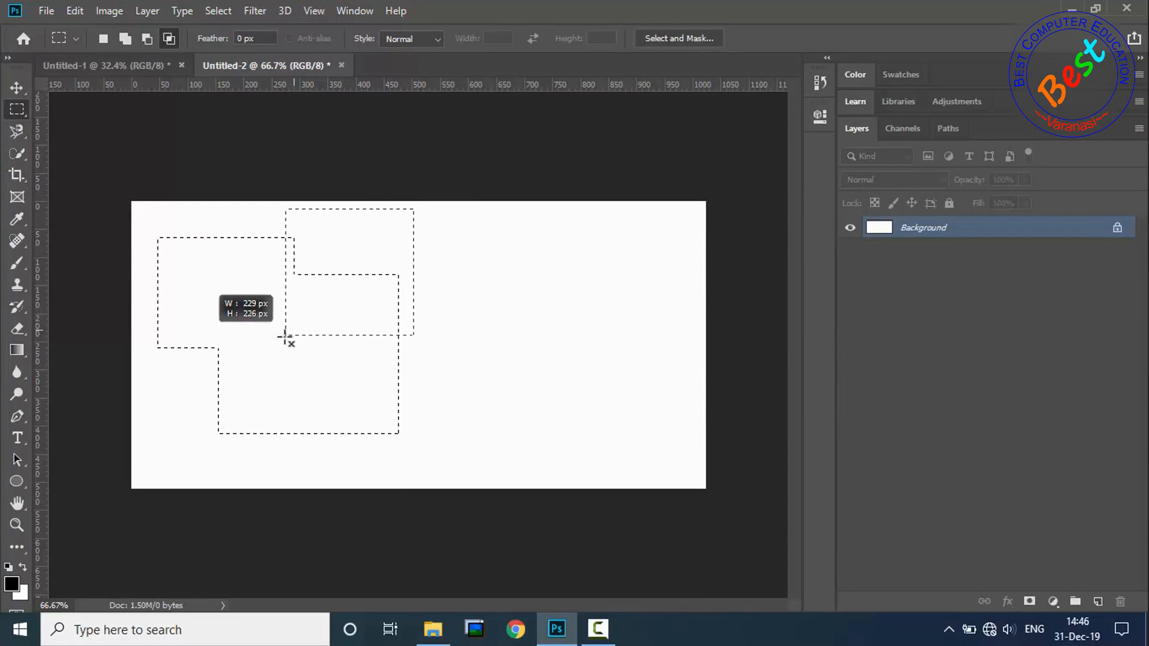
left_click_drag(268, 350, 227, 366)
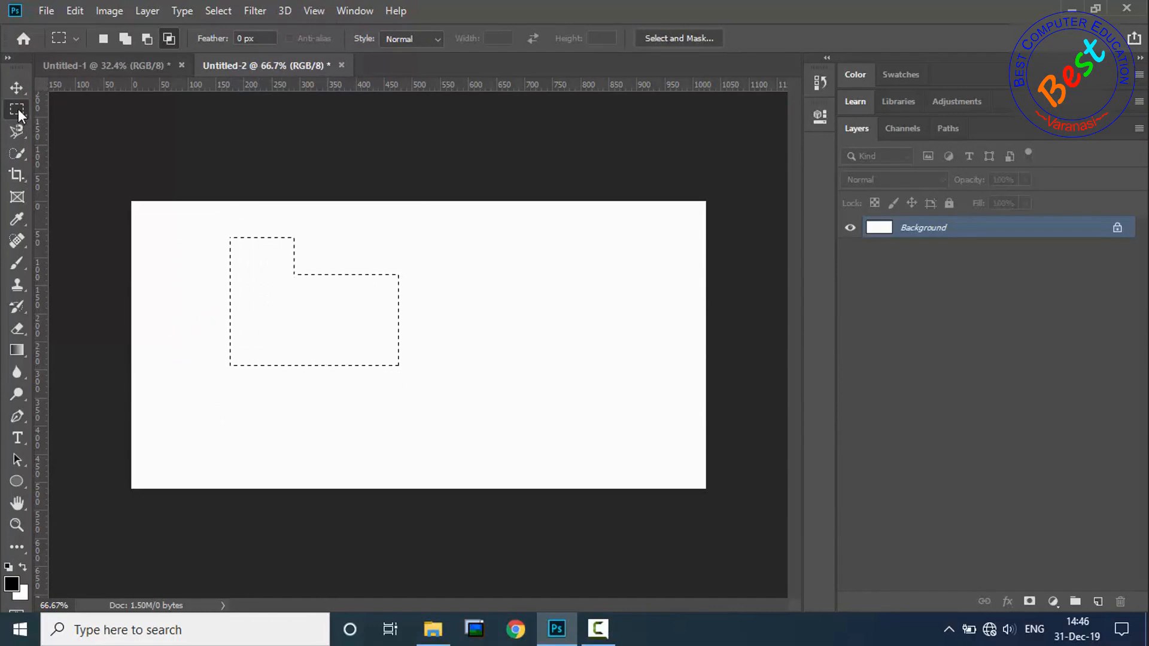
Set the marquee feather to 50 px and try drawing a new selection beside the L-shaped one.
left_click(242, 37)
left_click(248, 38)
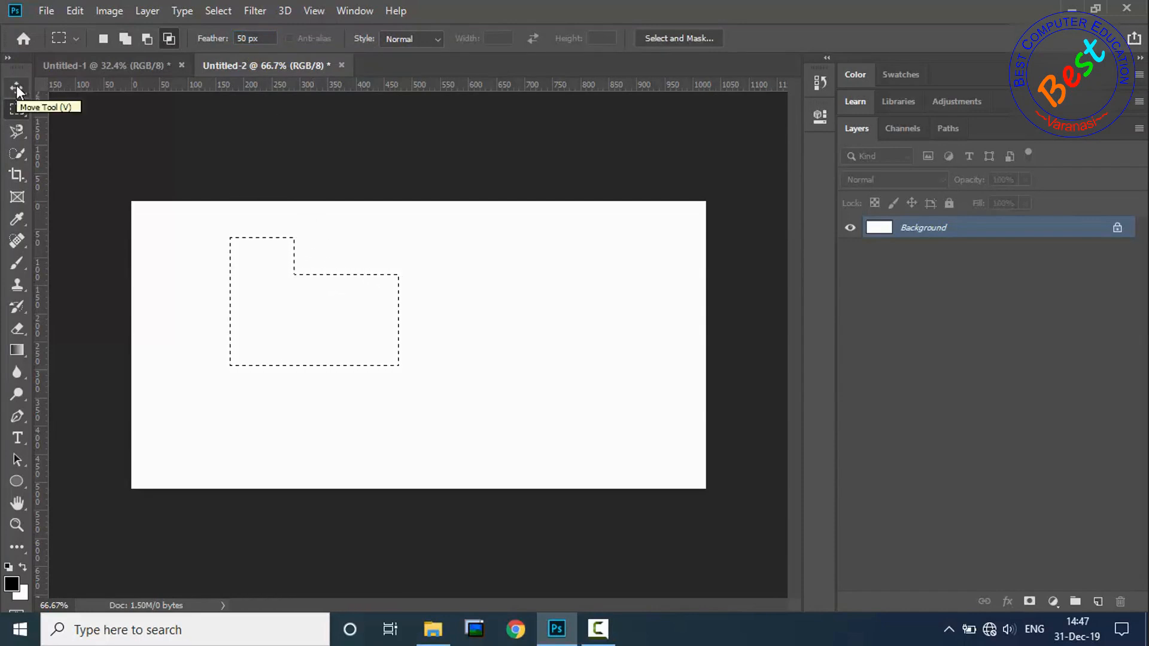
left_click(428, 35)
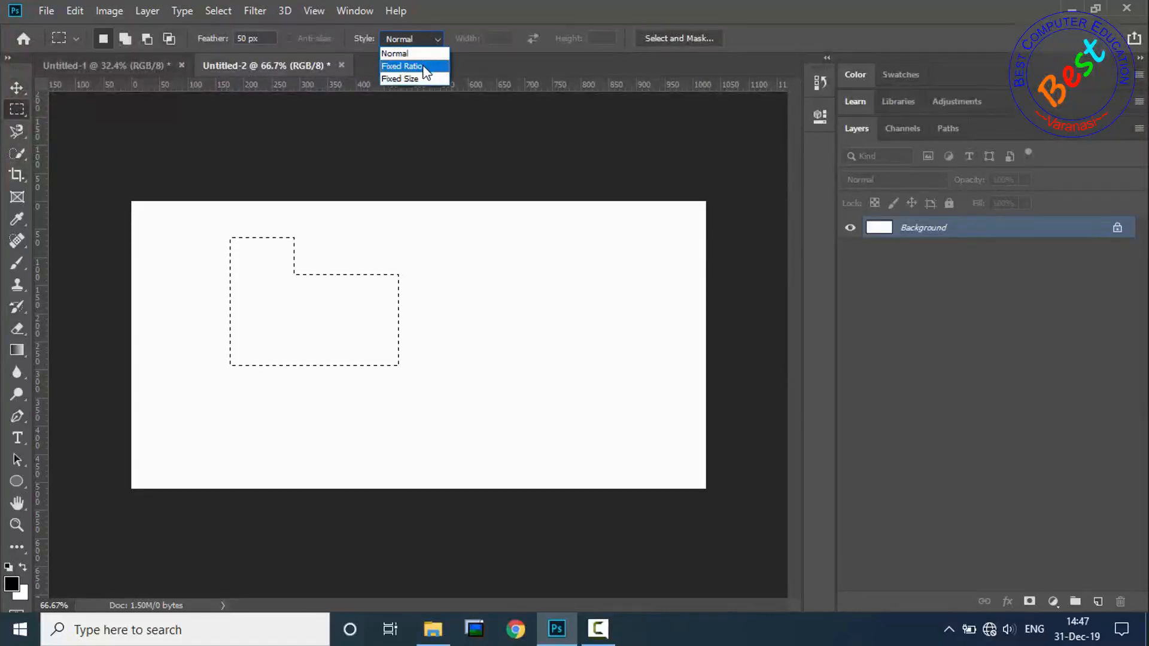
left_click(101, 39)
left_click_drag(461, 228, 526, 386)
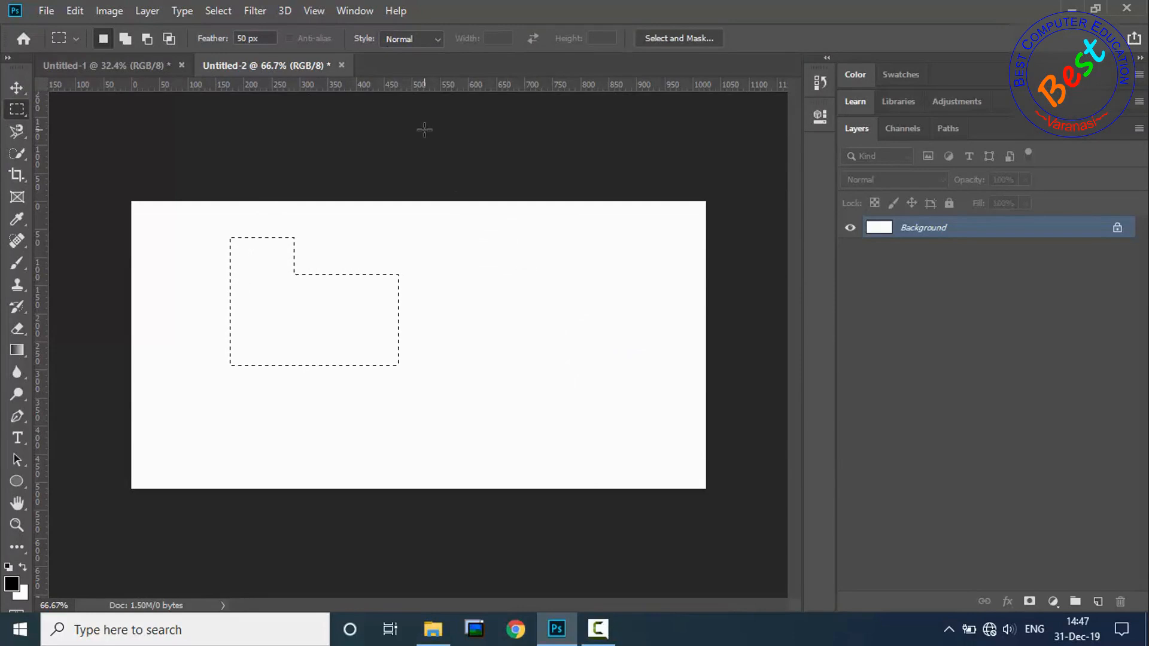
Set the marquee style to Fixed Ratio, clear the L-shaped selection and draw a 1:1 selection on the canvas's right half.
left_click(426, 38)
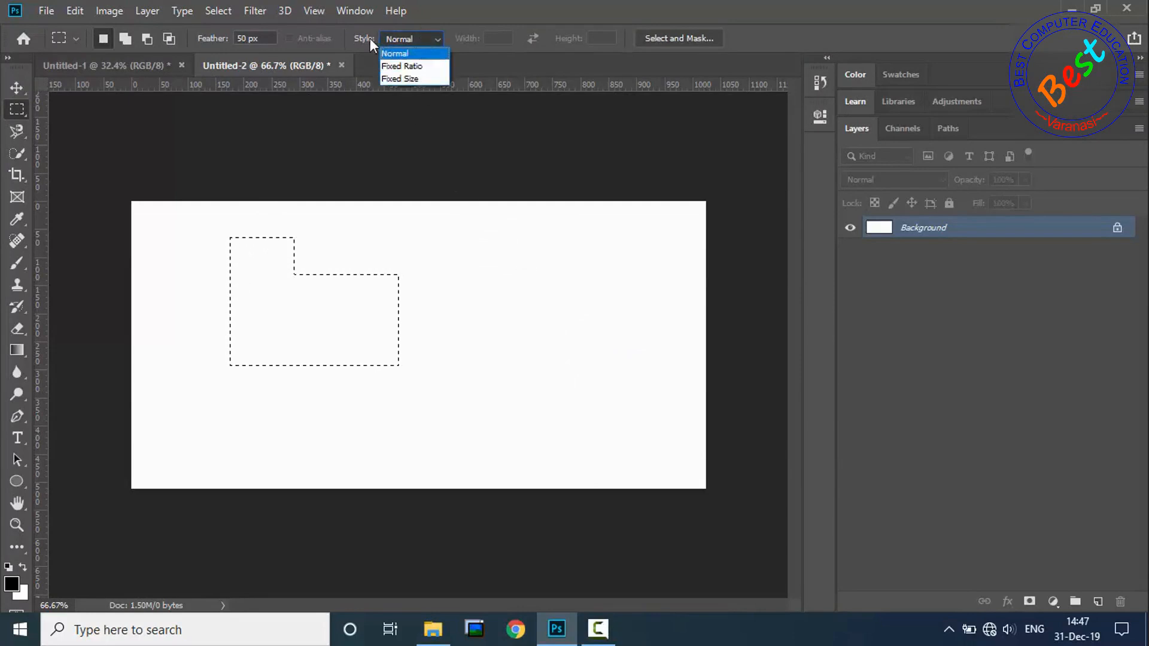
left_click(418, 66)
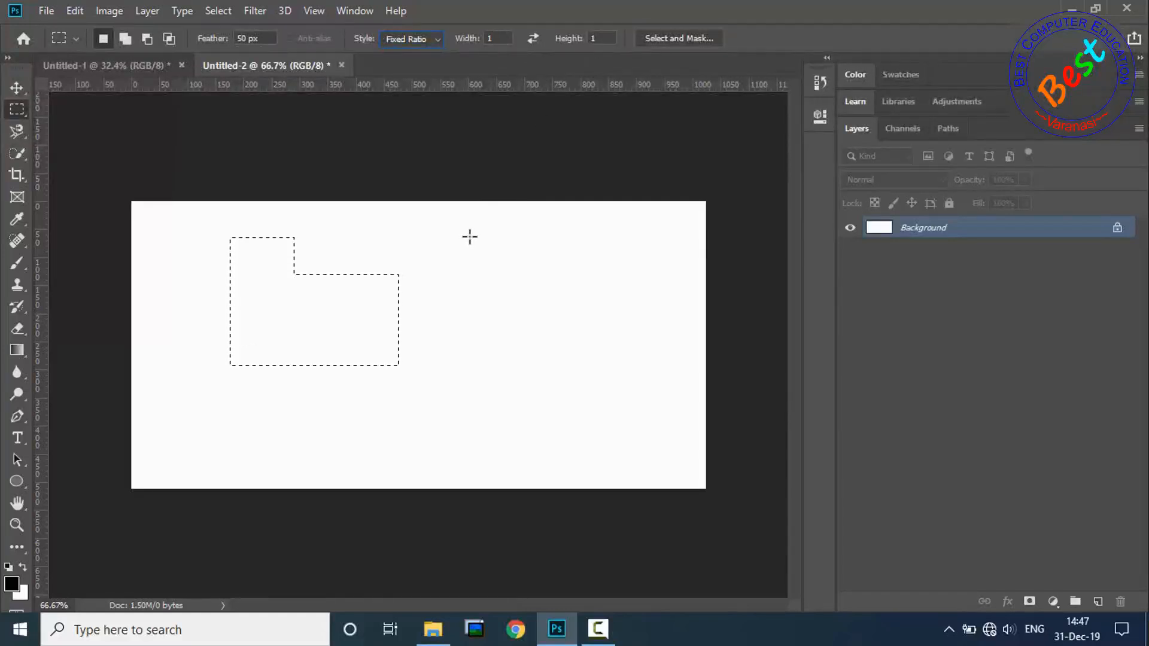
key("ctrl+d")
left_click_drag(488, 223, 626, 370)
Set the feather to 10 px and then to 0 px, drawing a 1:1 selection with each setting.
type("10")
left_click_drag(331, 249, 483, 399)
left_click(246, 38)
type("0")
key("Return")
left_click_drag(172, 226, 265, 335)
Set the fixed ratio to width 3 and height 2, and draw a selection at the canvas's upper middle.
left_click_drag(498, 38, 475, 39)
type("3")
left_click(603, 38)
left_click_drag(605, 38, 585, 37)
type("2")
left_click_drag(336, 224, 501, 409)
Open the Select and Mask workspace to examine its refinement options, and leave it.
left_click(675, 42)
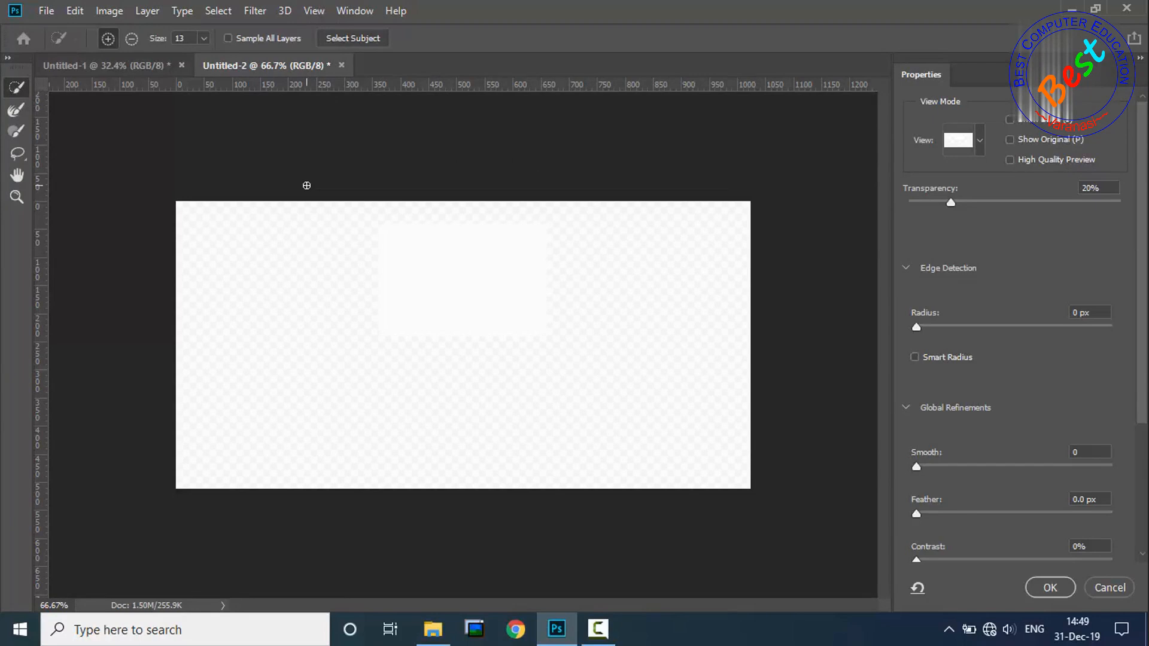
left_click(46, 10)
left_click(376, 105)
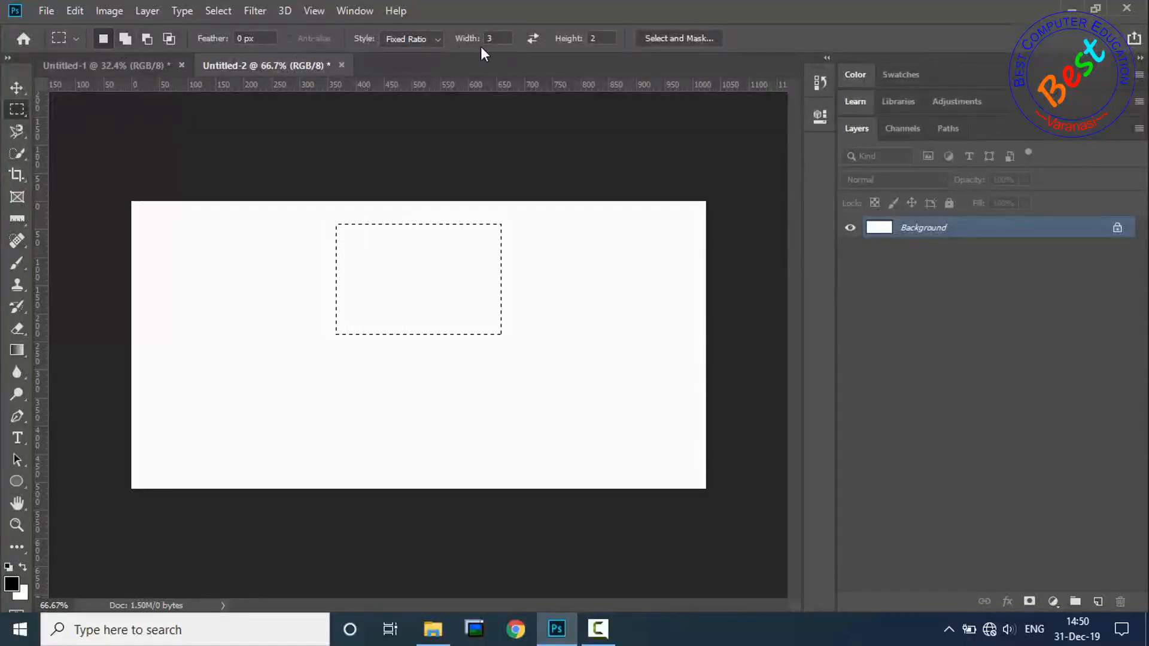
Draw a large circular selection with the Elliptical Marquee tool and add a smaller overlapping circle at its upper right.
right_click(17, 109)
left_click(74, 128)
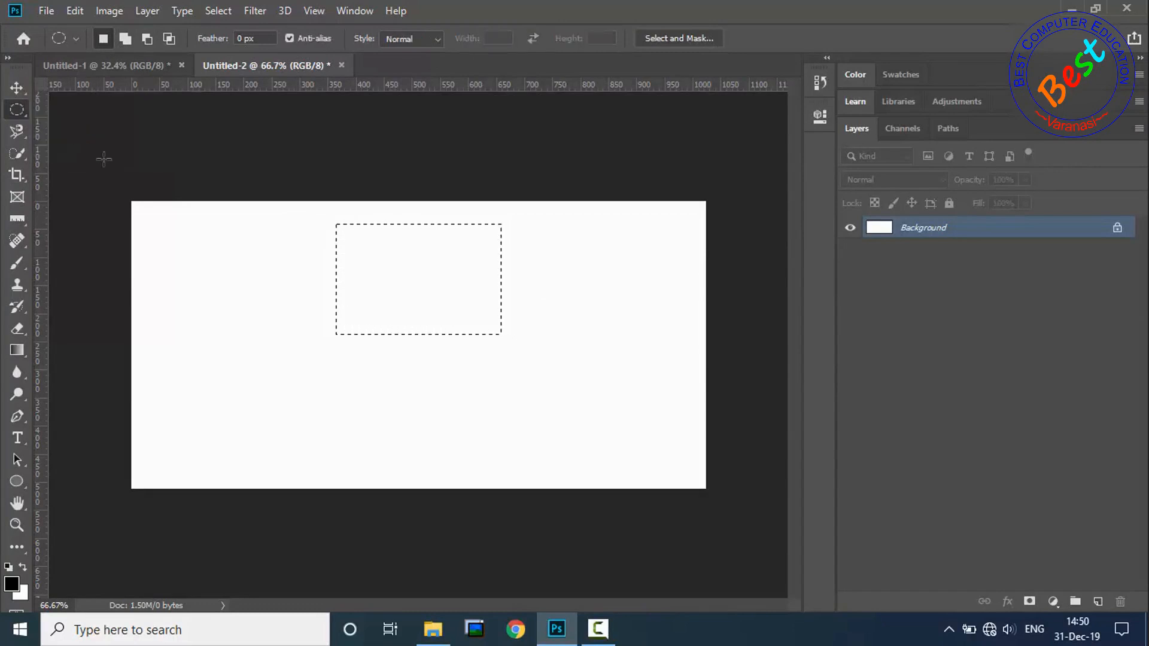
left_click_drag(169, 234, 553, 423)
left_click(123, 38)
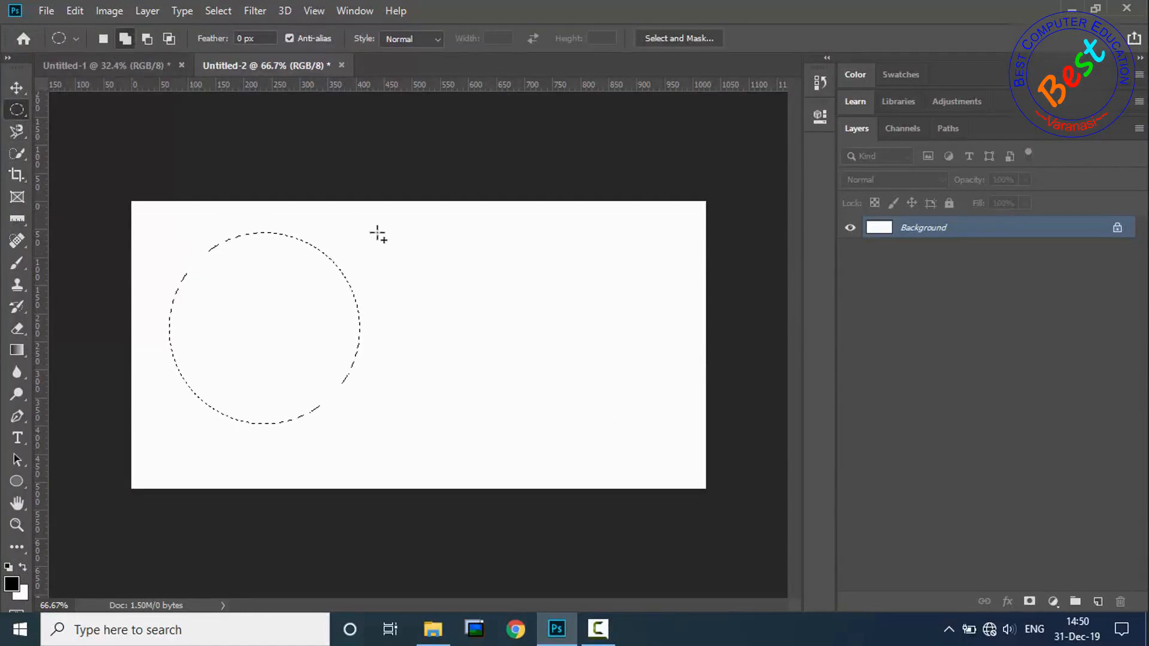
left_click_drag(443, 222, 260, 384)
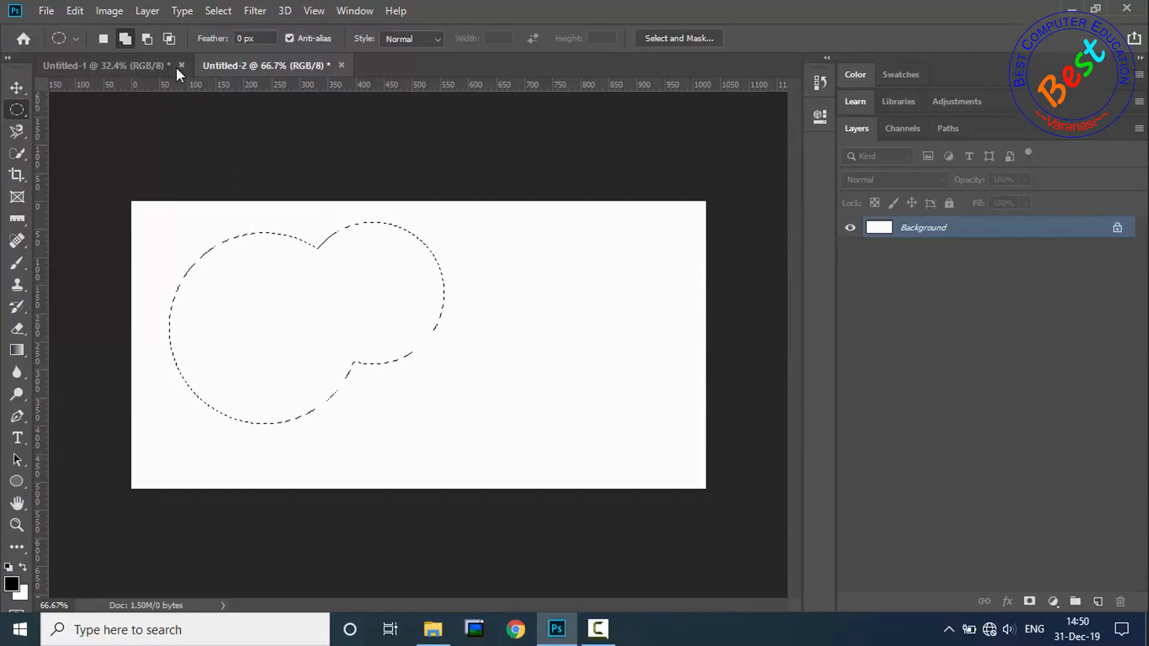
Subtract a circle from the upper edge of the joined circles and intersect the remainder with a larger circle to form a crescent.
left_click(147, 36)
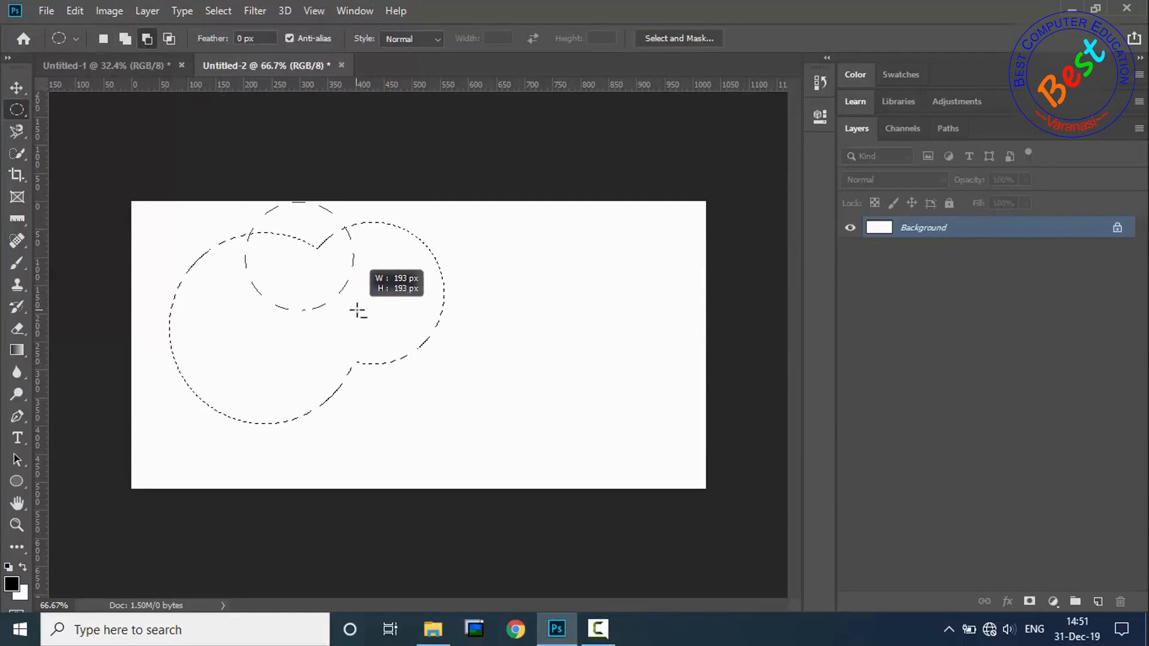
left_click_drag(382, 322, 382, 322)
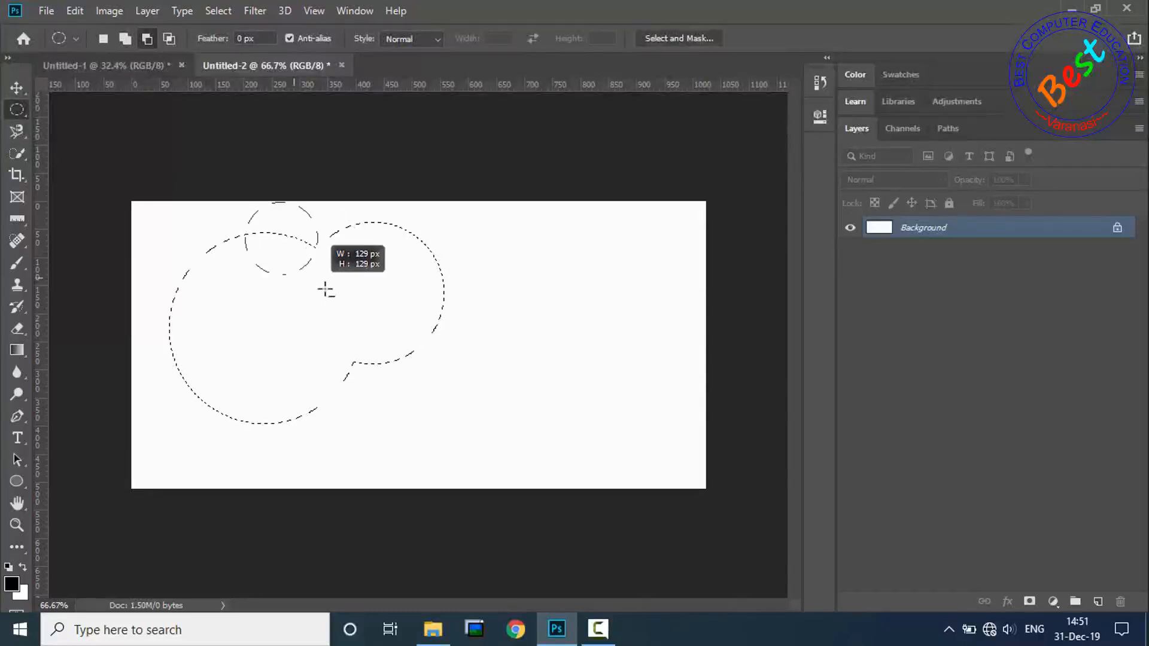
left_click_drag(392, 315, 390, 313)
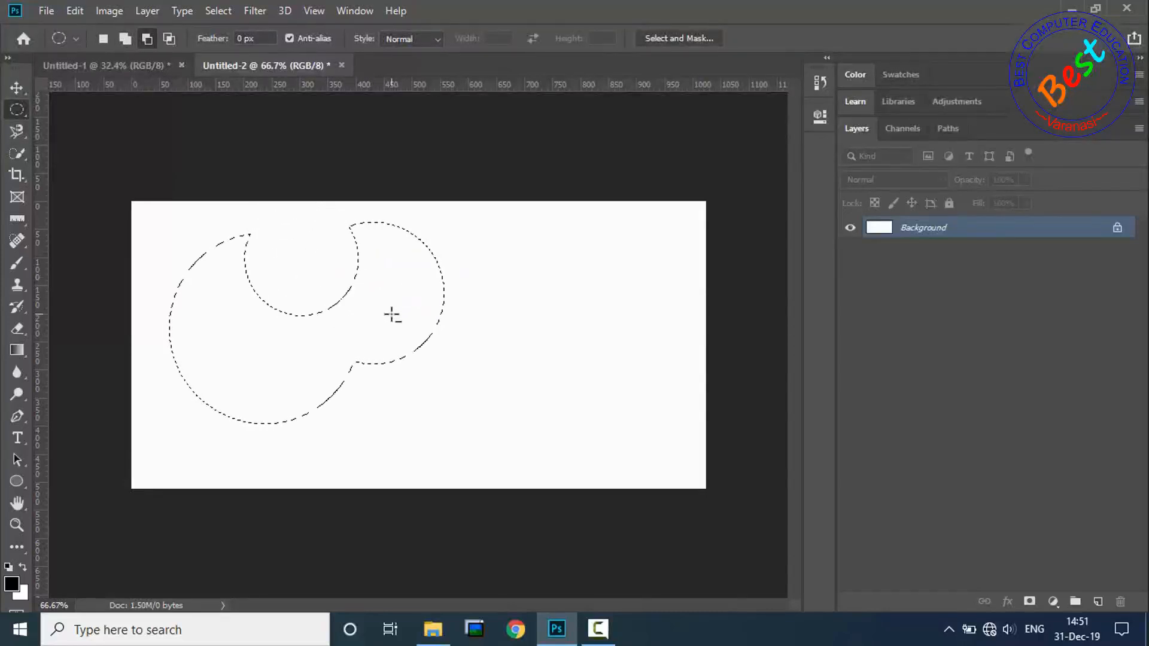
left_click(169, 39)
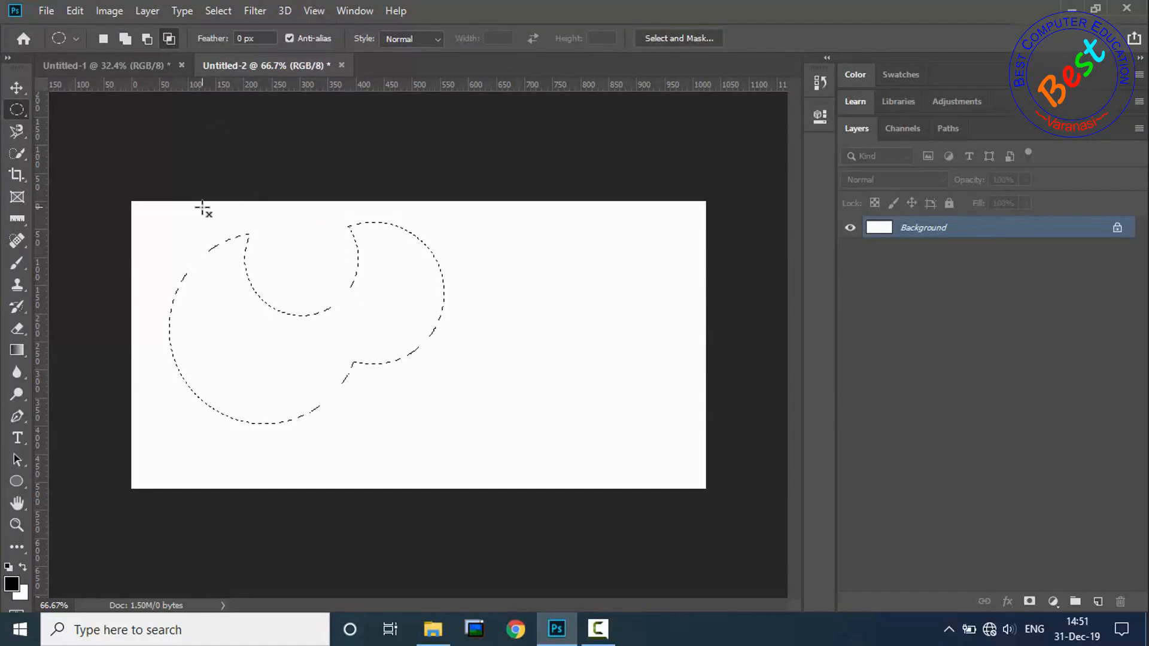
left_click_drag(182, 206, 486, 393)
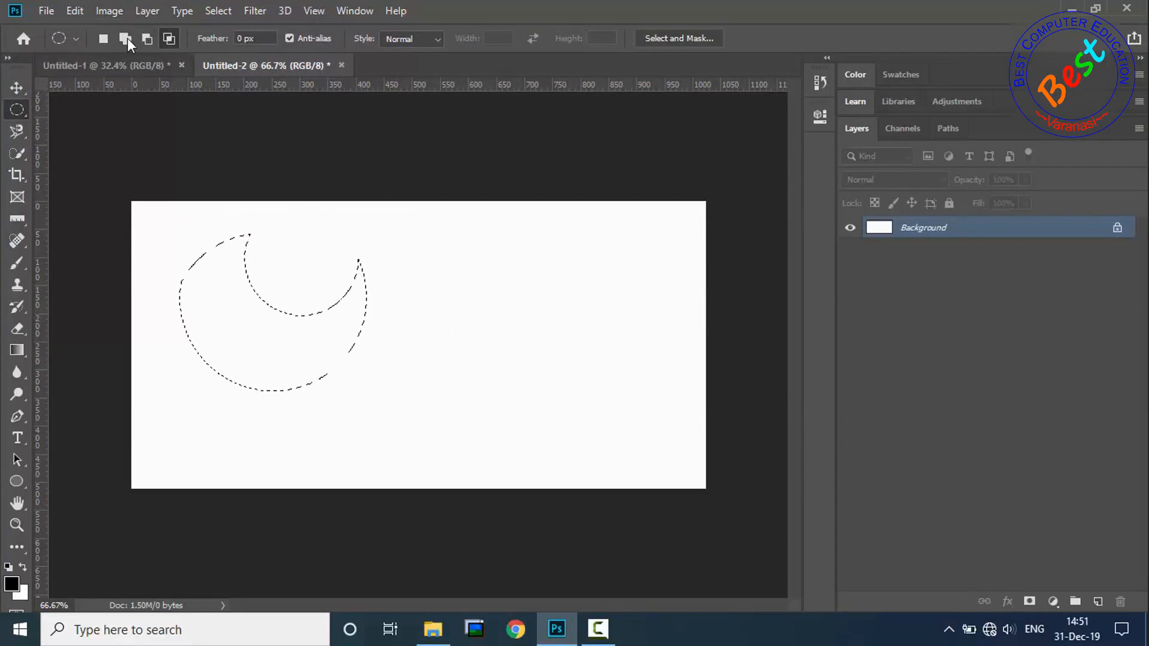
Restore new-selection mode and switch back to the Rectangular Marquee tool.
left_click(96, 37)
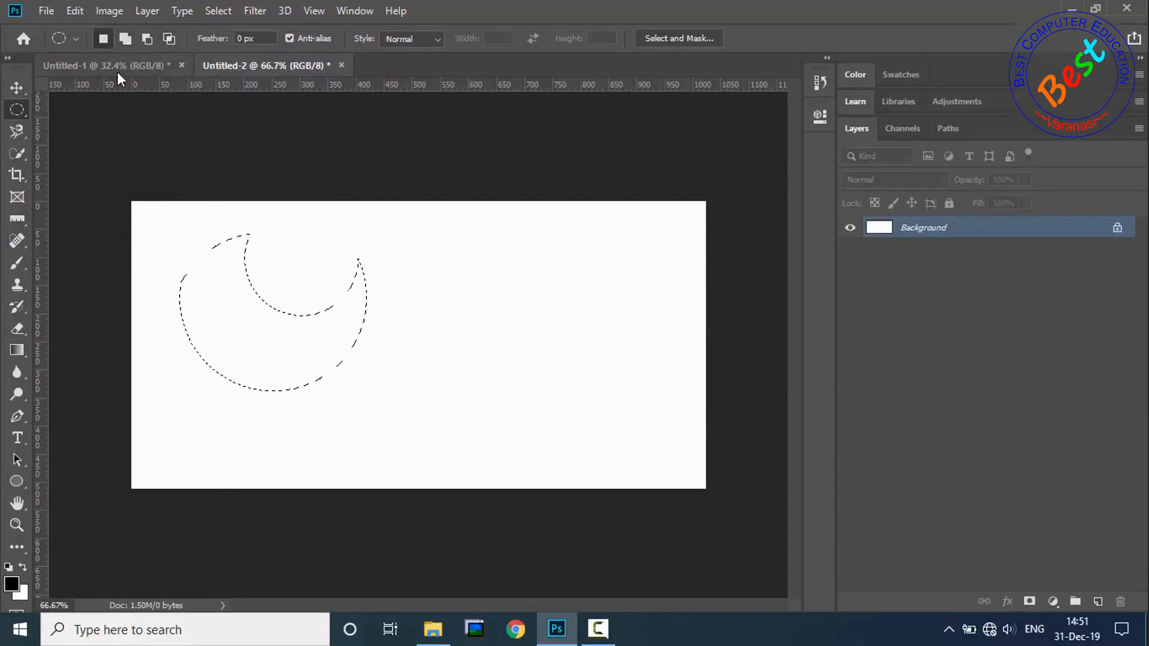
right_click(17, 107)
left_click(53, 110)
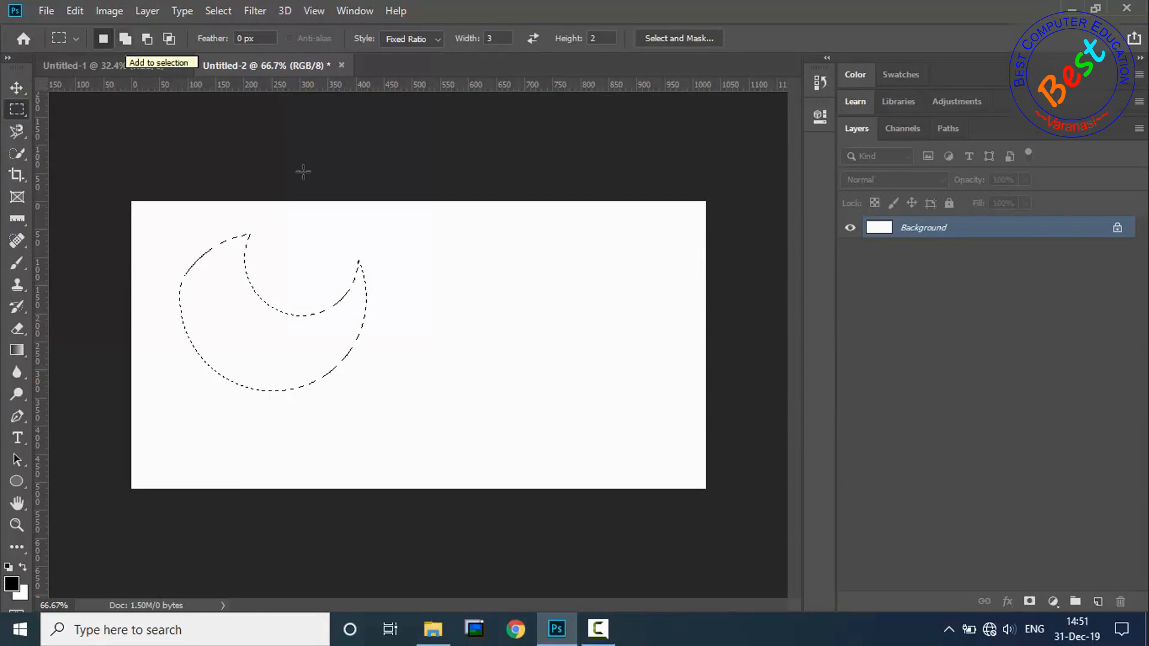
Add a rectangle with a fixed 3:2 ratio to the crescent selection, overlapping its right side.
key("shift")
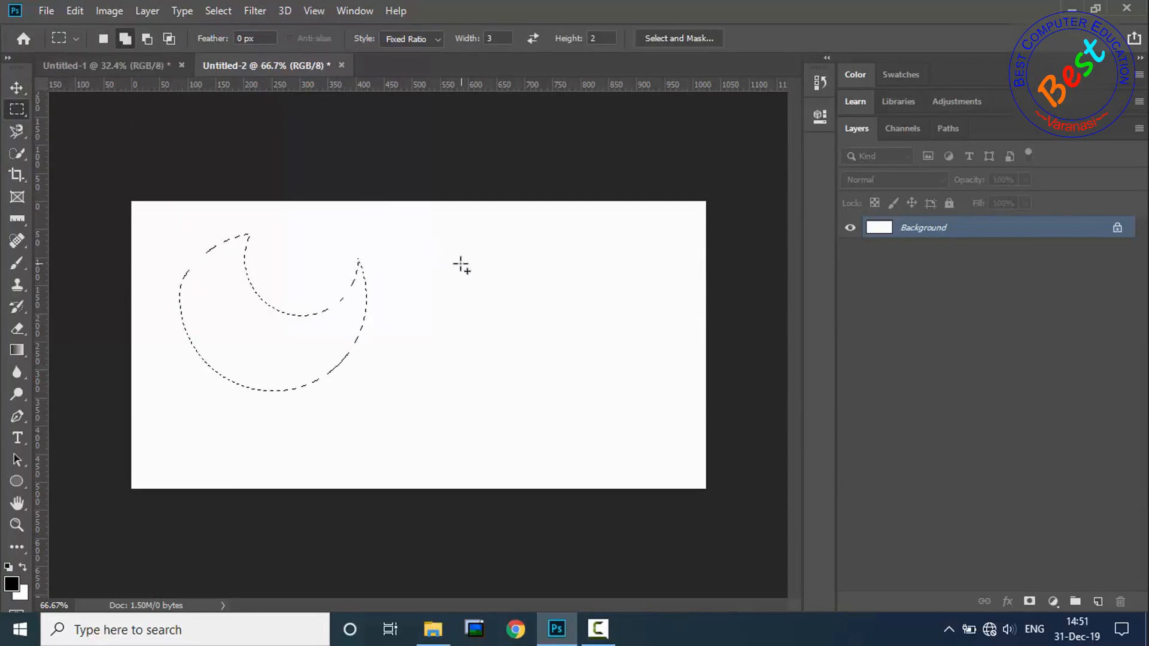
left_click_drag(443, 257, 322, 316)
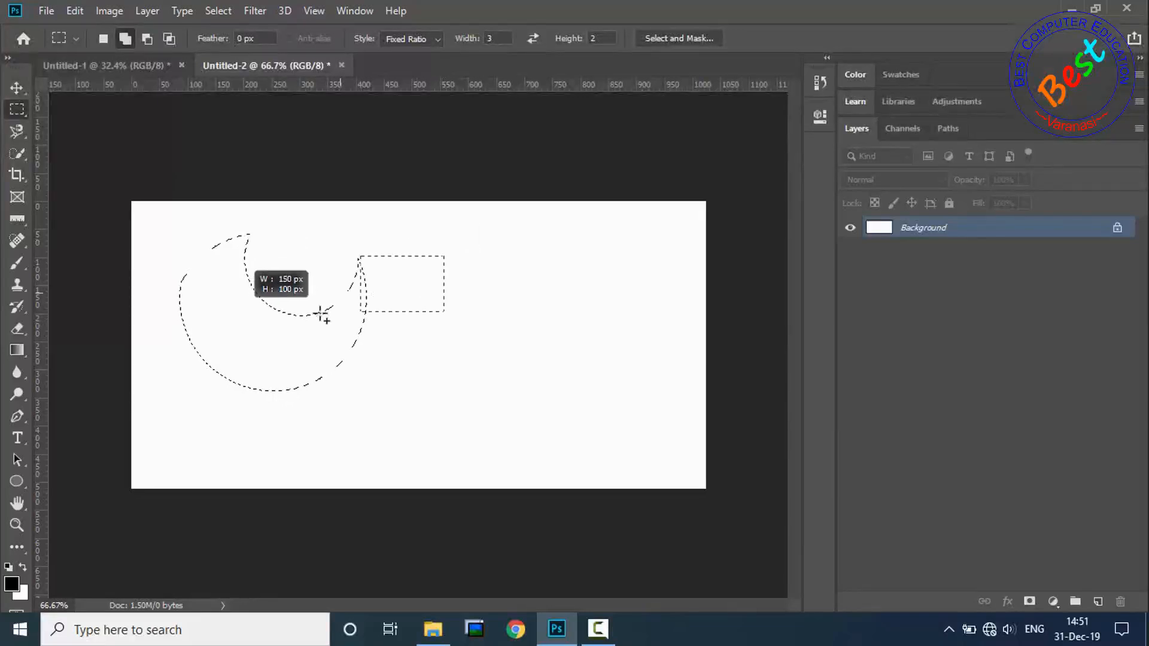
key("alt+shift")
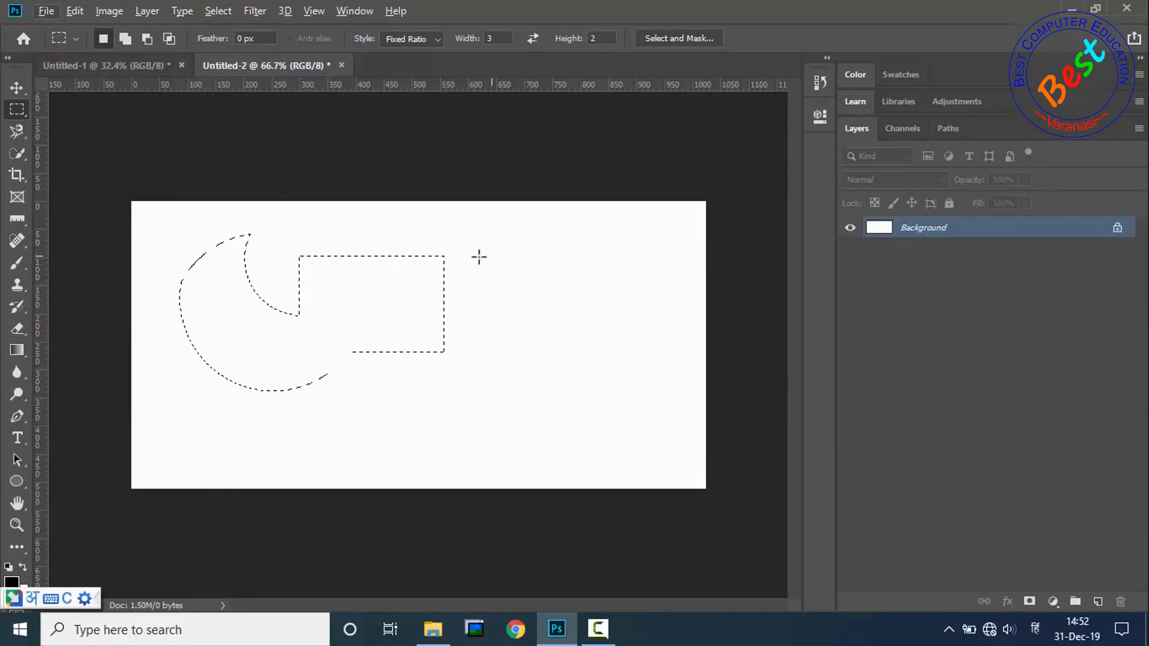
Subtract a small rectangle from the added part's upper-right corner and intersect the remainder with a larger rectangle that cuts off the crescent's left side.
key("alt")
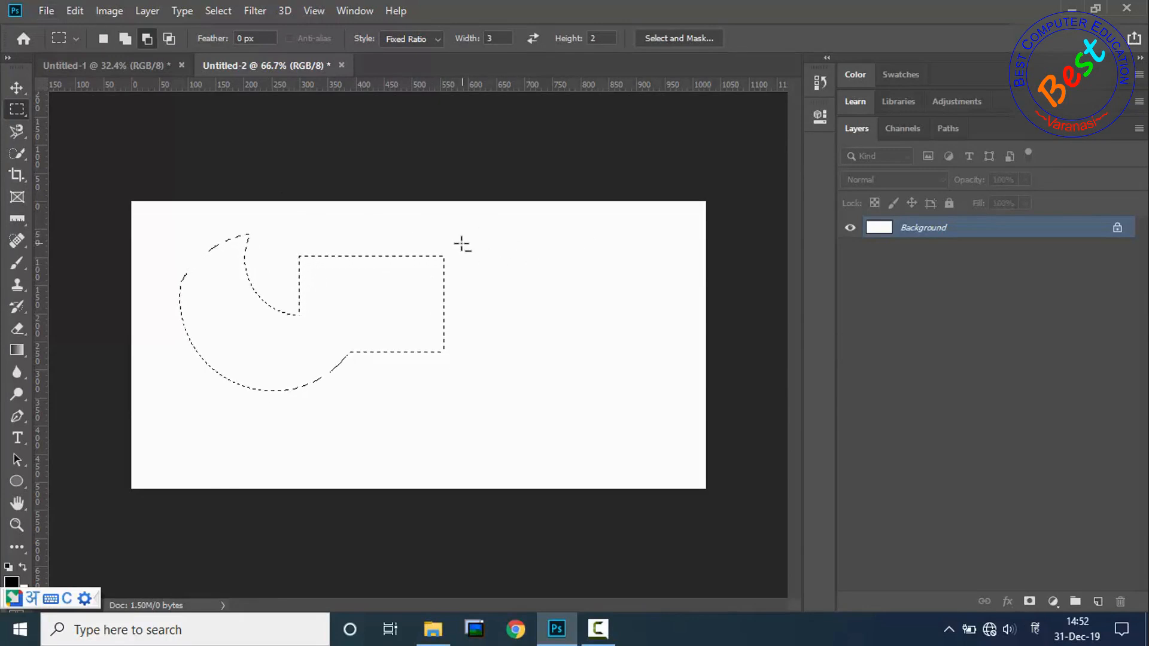
left_click_drag(499, 228, 429, 269)
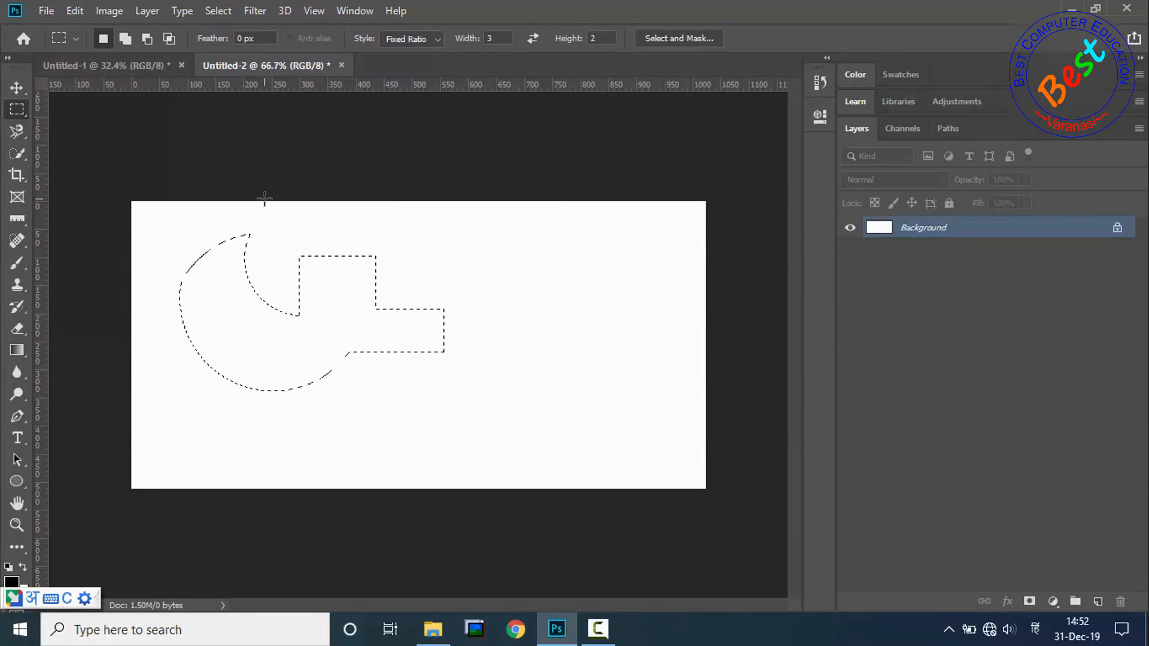
key("shift+alt")
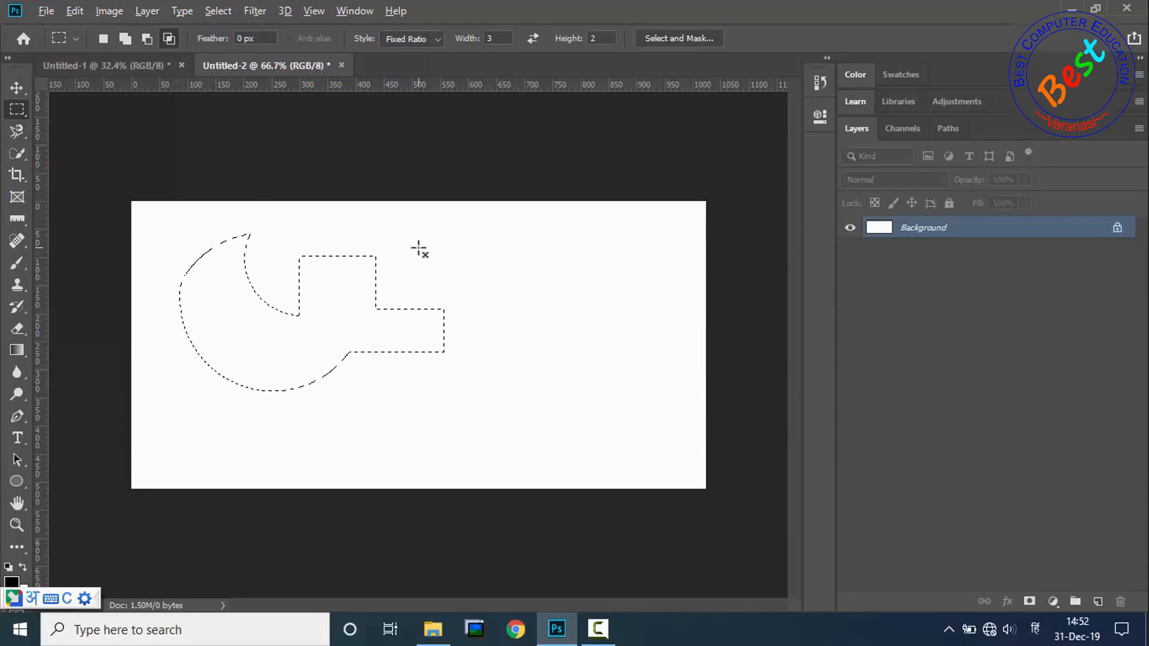
left_click_drag(455, 231, 267, 449)
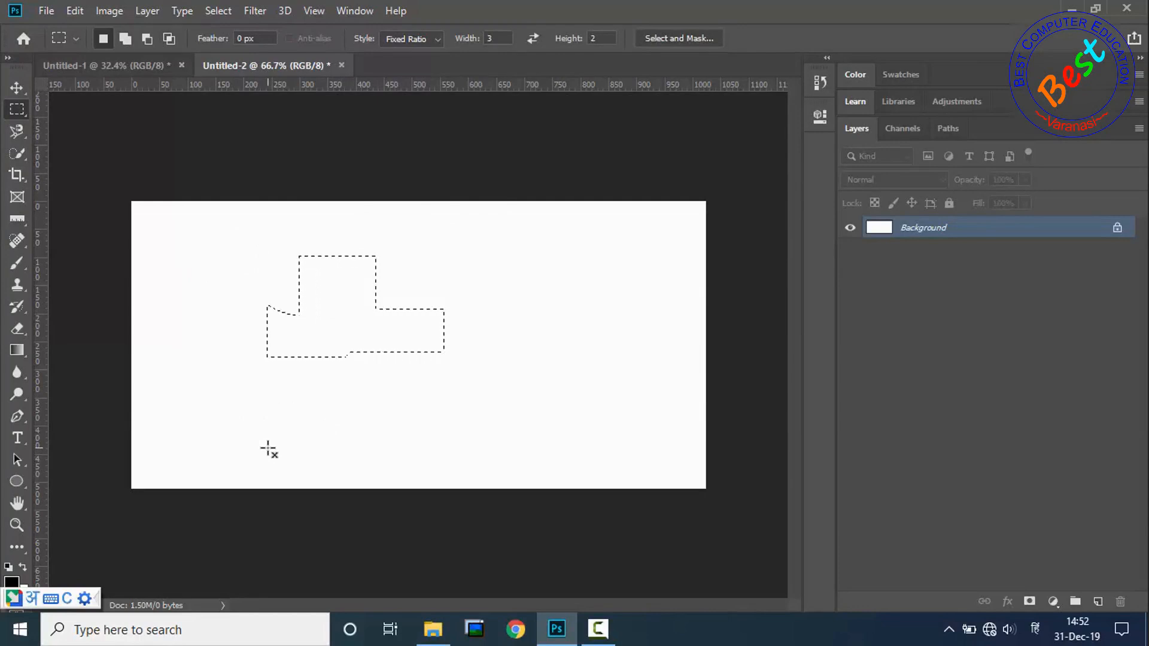
Switch to the Move tool and deselect the current selection.
right_click(19, 133)
left_click(79, 133)
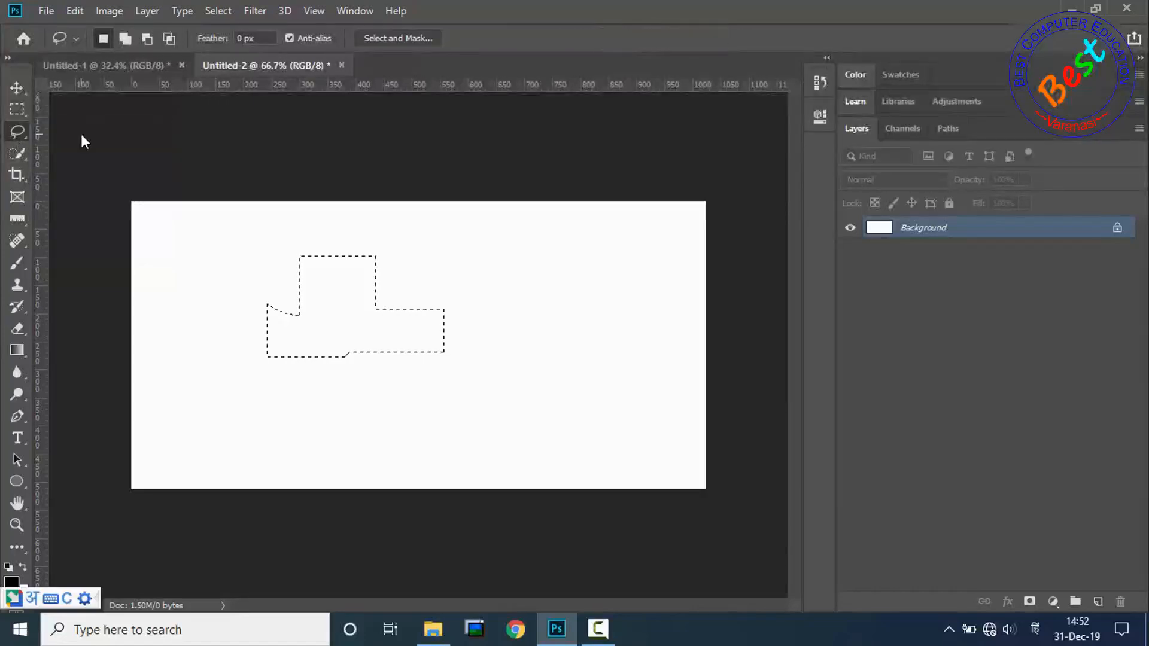
left_click(17, 87)
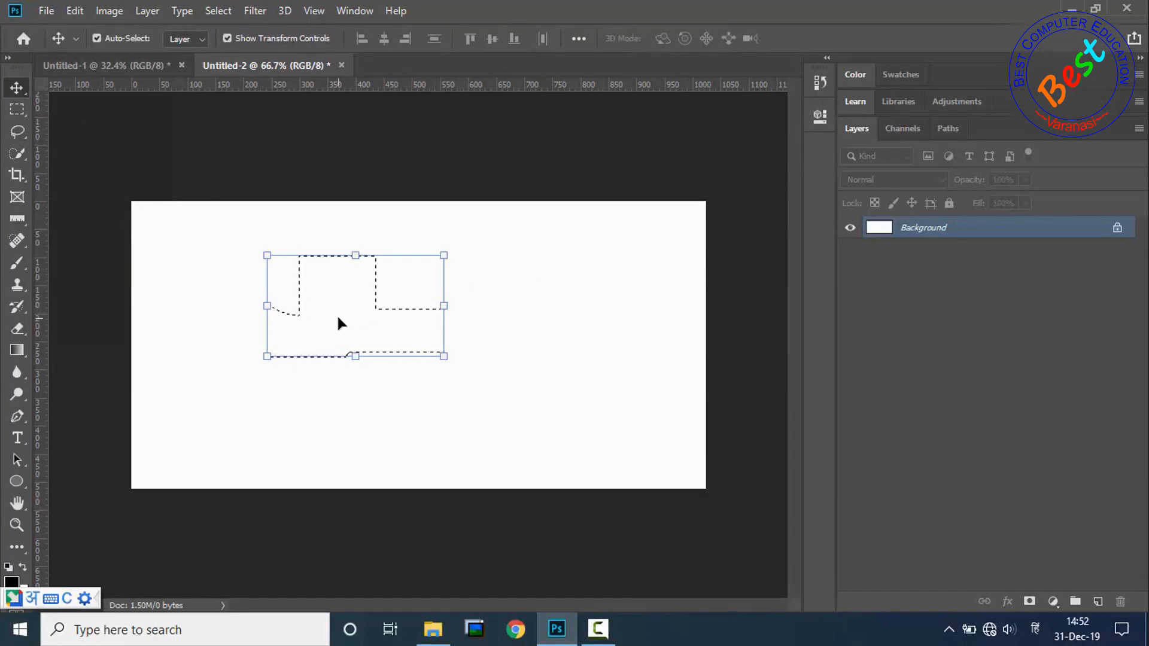
left_click(218, 12)
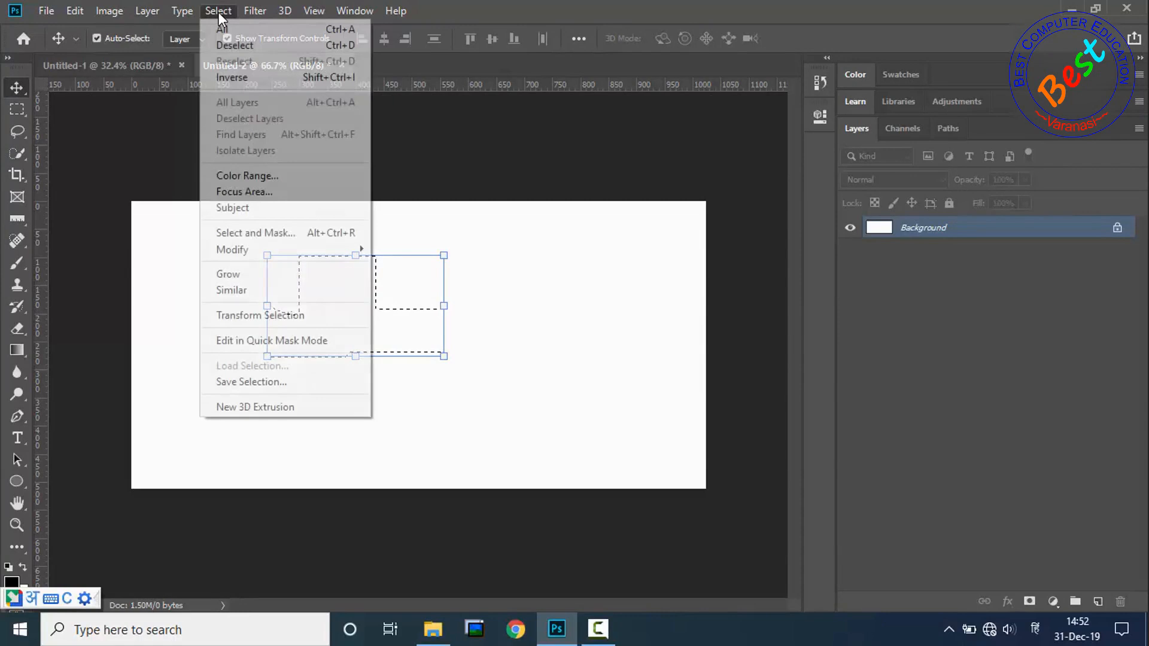
left_click(242, 45)
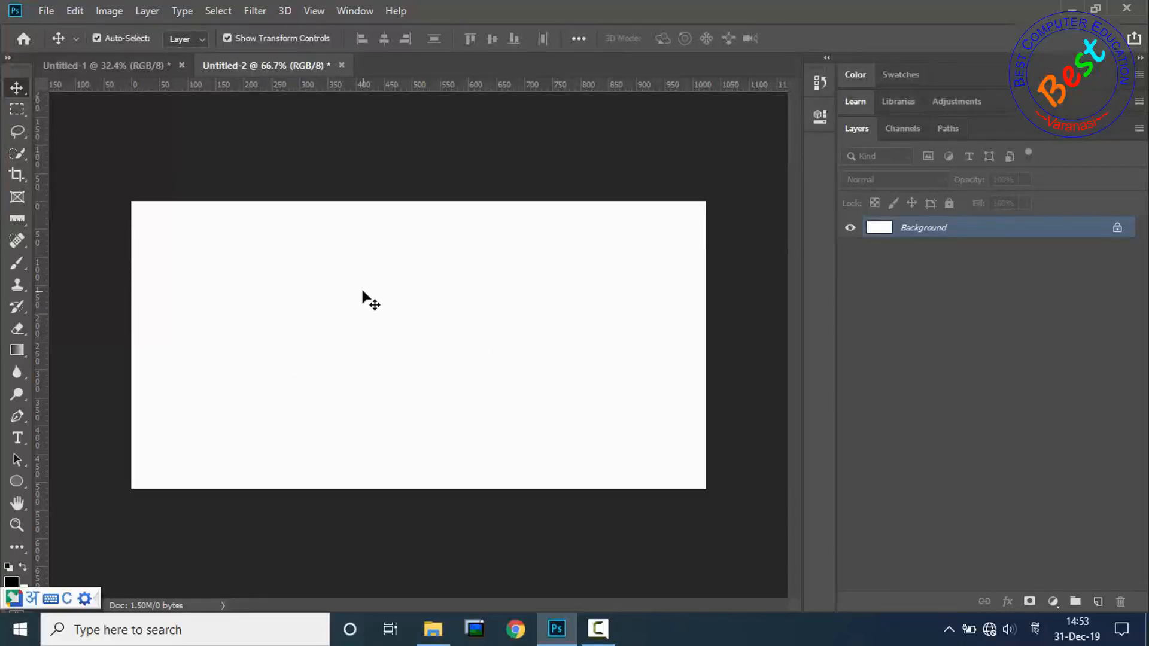
Draw a large 3:2 rectangular marquee in the canvas's upper middle and toggle Quick Mask mode on and off to view it as a mask.
left_click(19, 110)
left_click_drag(257, 224, 527, 380)
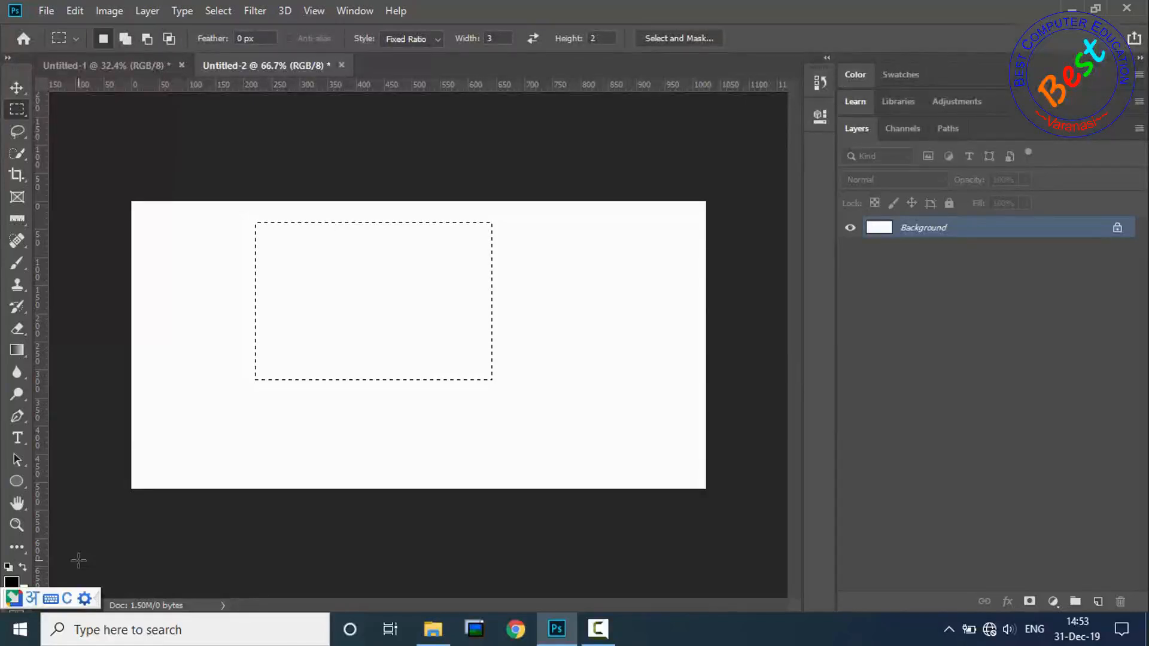
key("q")
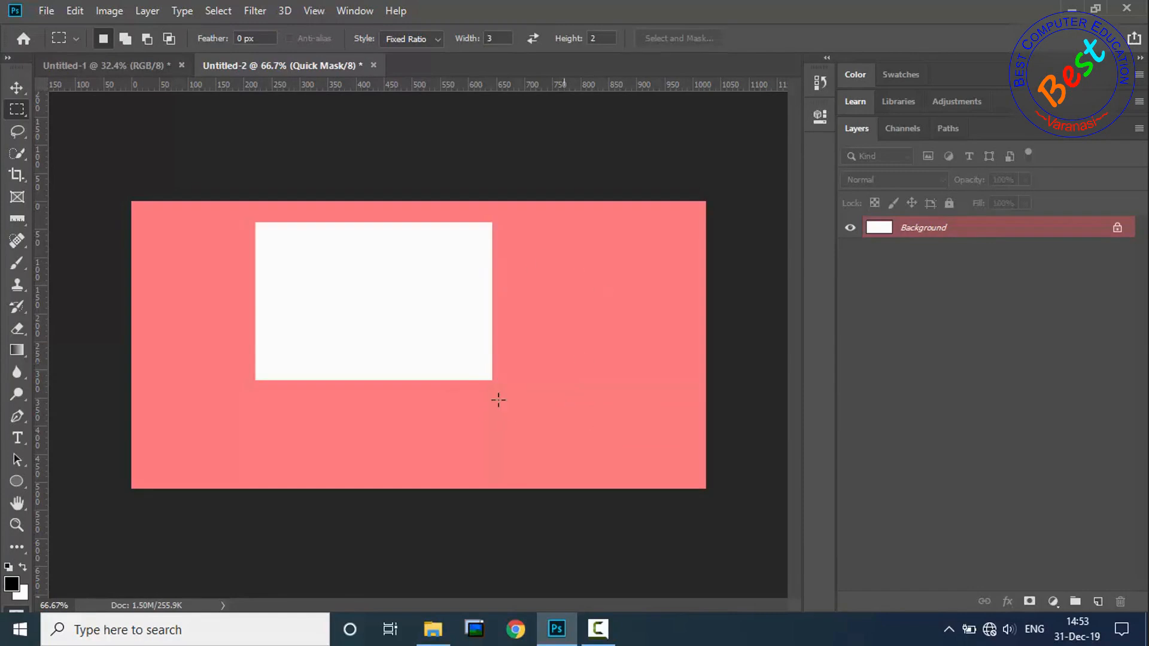
key("q")
Add a smaller rectangle overlapping the selection's right side and preview the combined shape in Quick Mask mode before deselecting it.
key("q")
key("q")
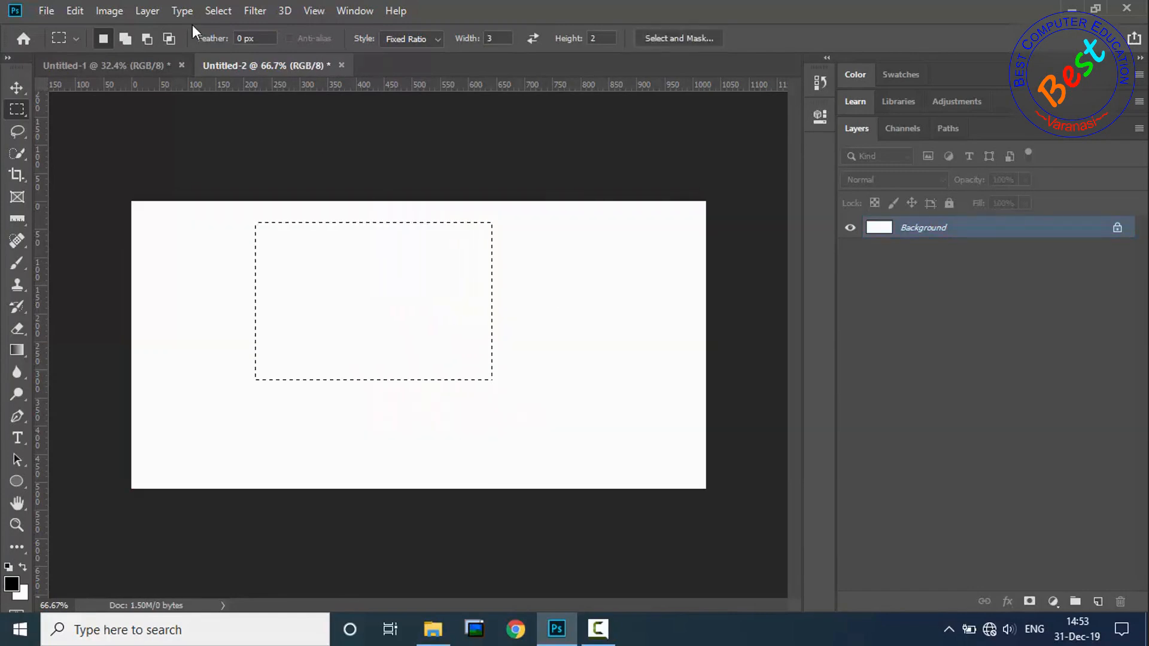
left_click(125, 39)
left_click_drag(407, 240, 588, 360)
key("q")
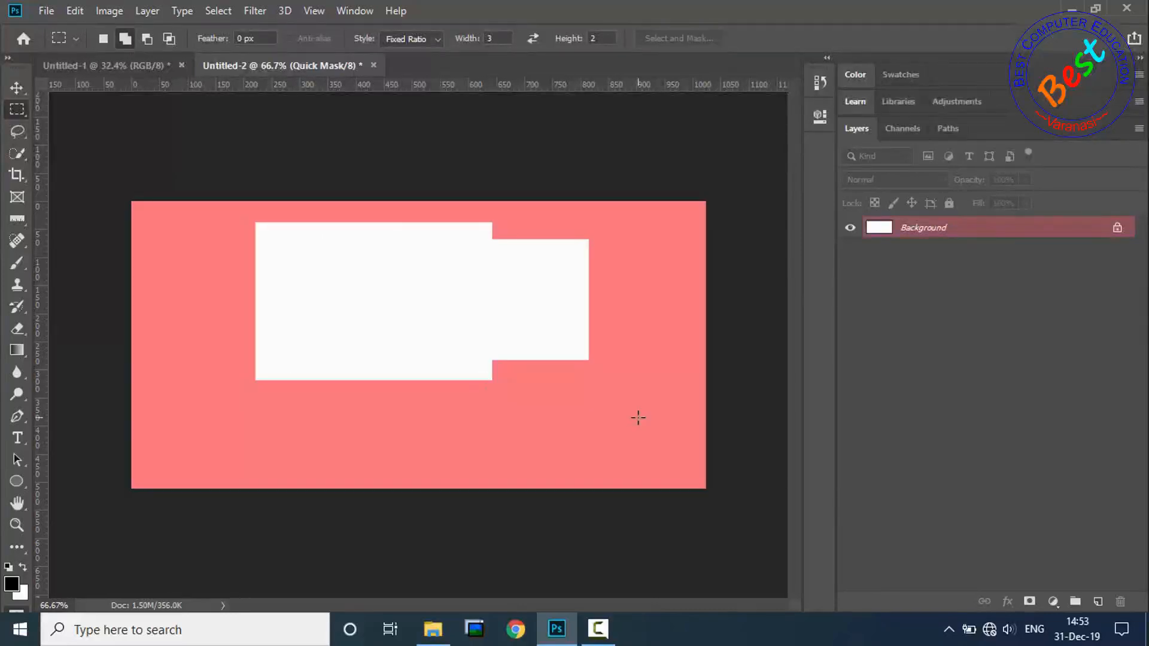
key("q")
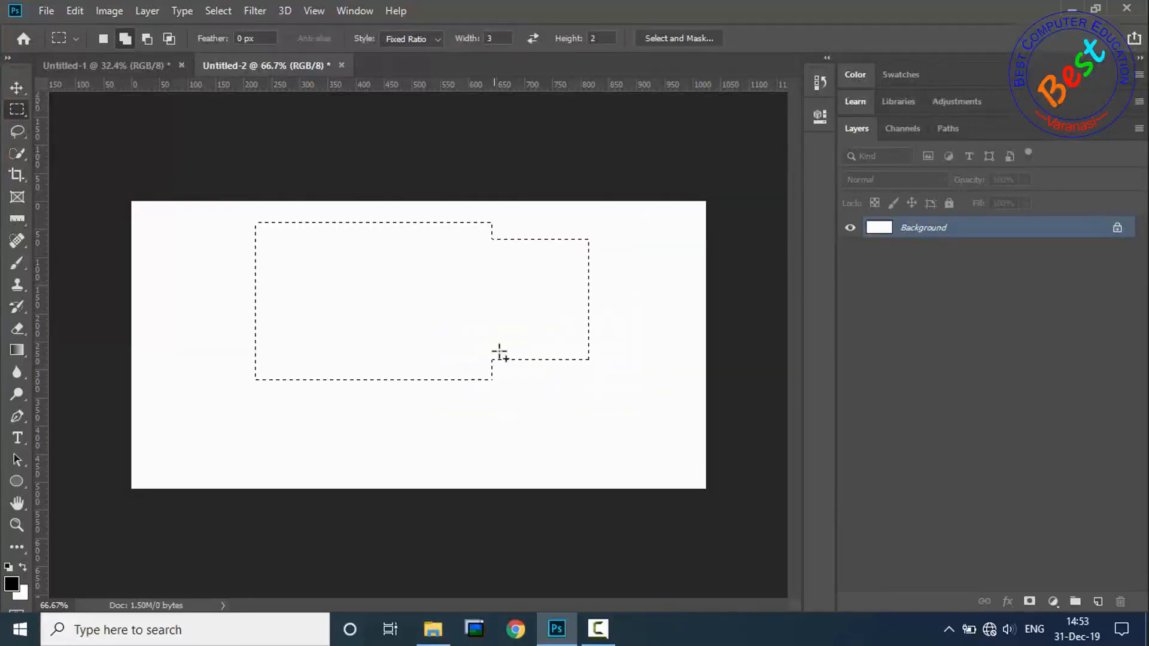
key("ctrl+d")
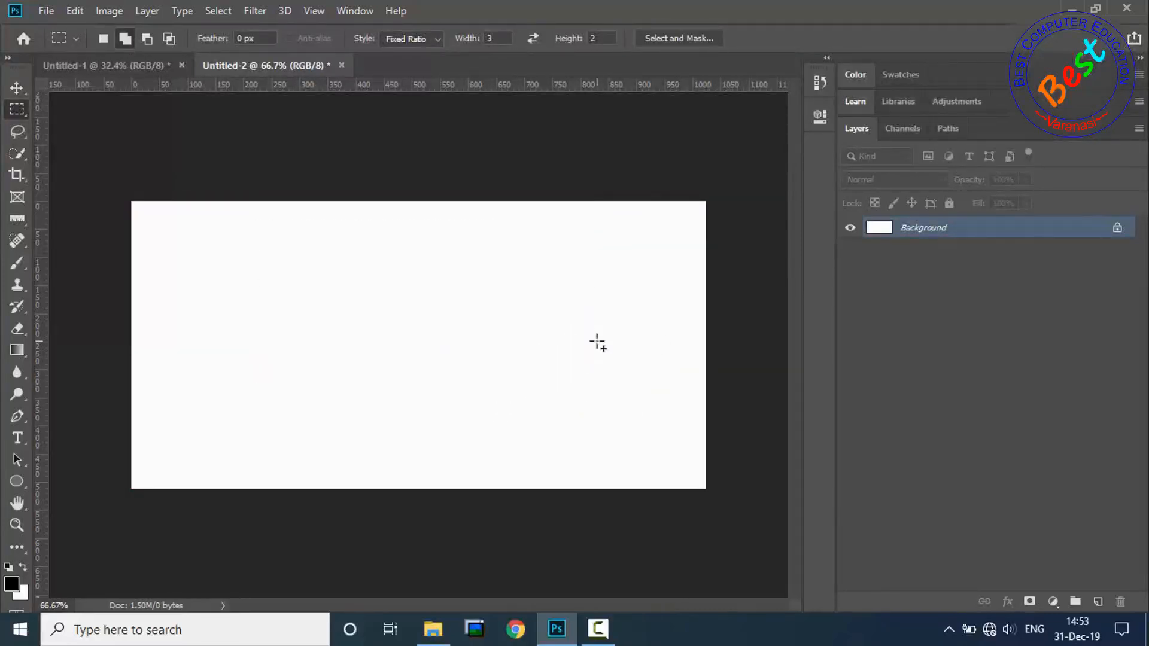